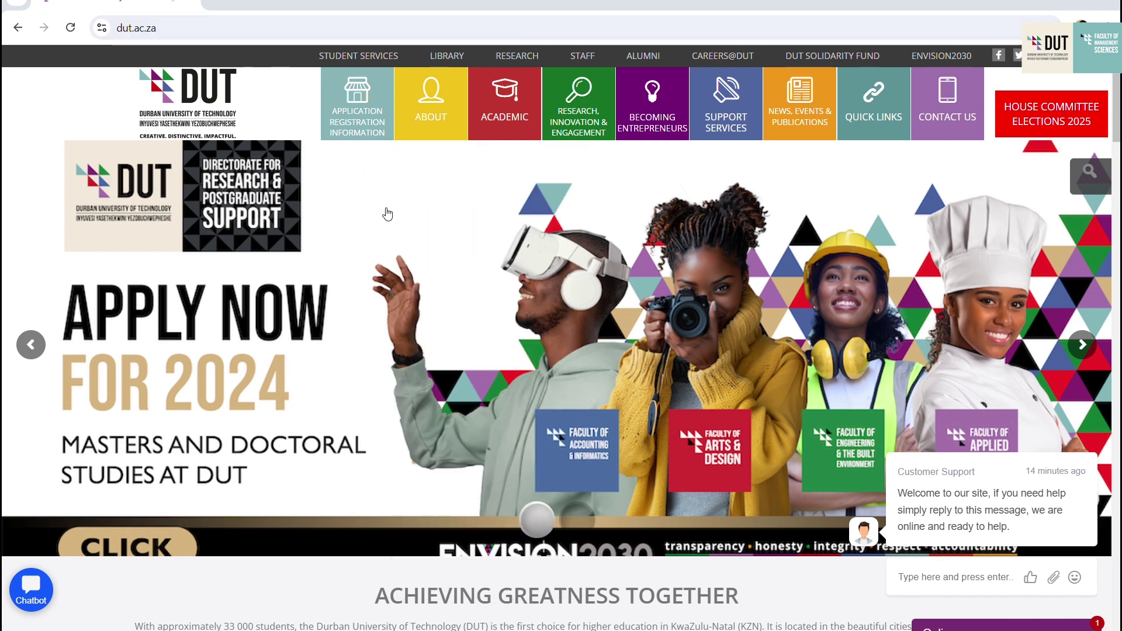
Open Online Applications Form from the Application Registration Information > Application menu.
{"action": "mouse_move", "coordinate": [357, 111]}
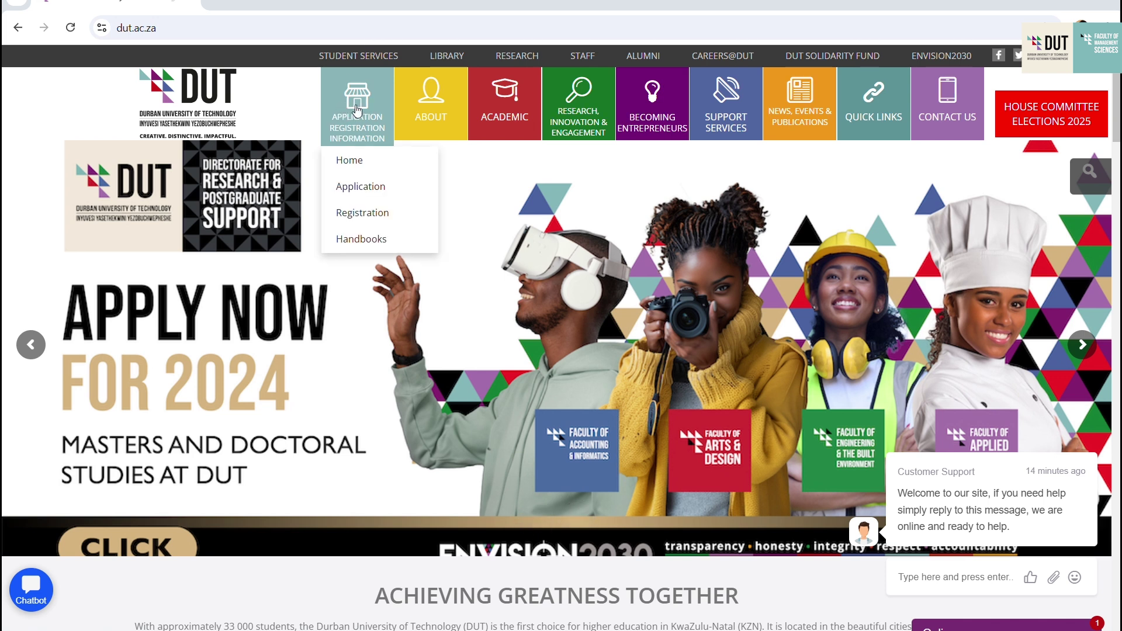
{"action": "mouse_move", "coordinate": [363, 214]}
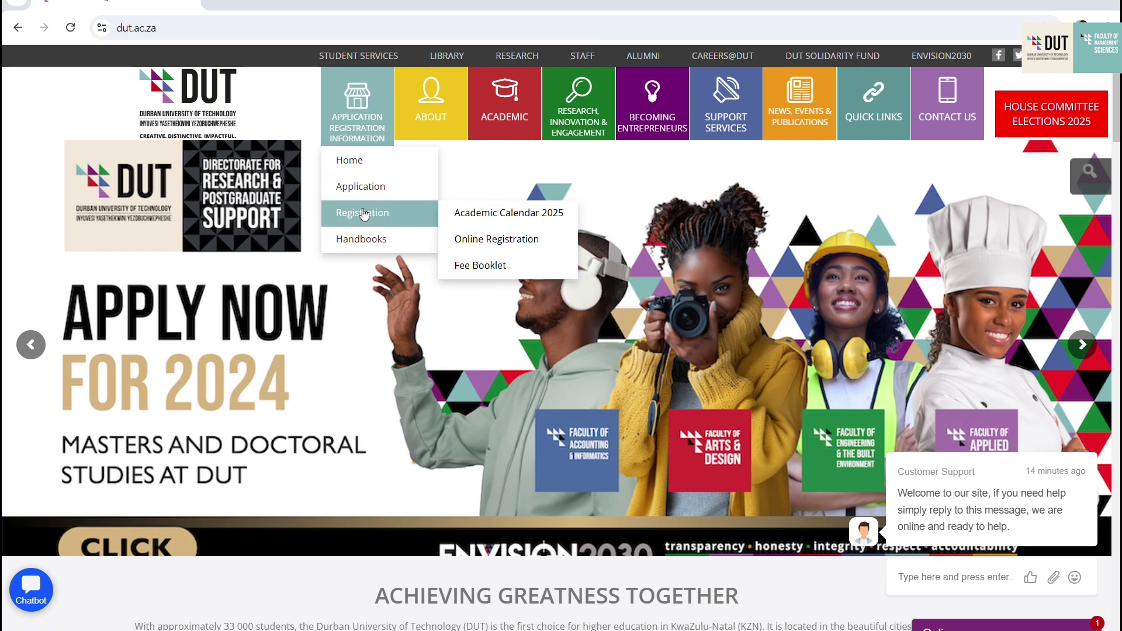
{"action": "mouse_move", "coordinate": [363, 187]}
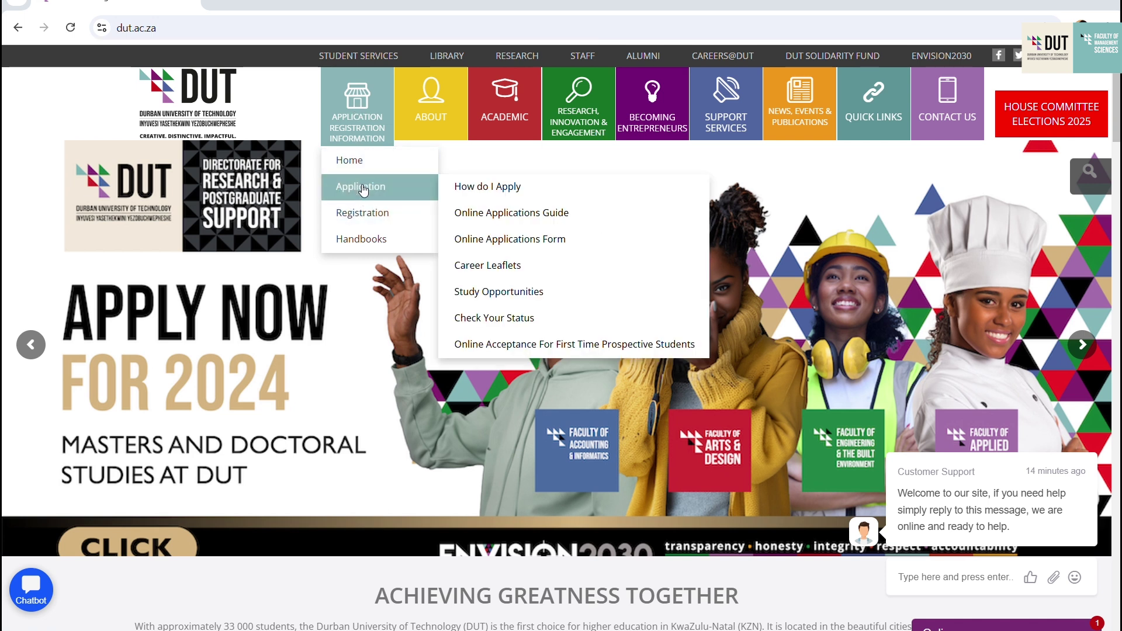
{"action": "left_click", "coordinate": [495, 240]}
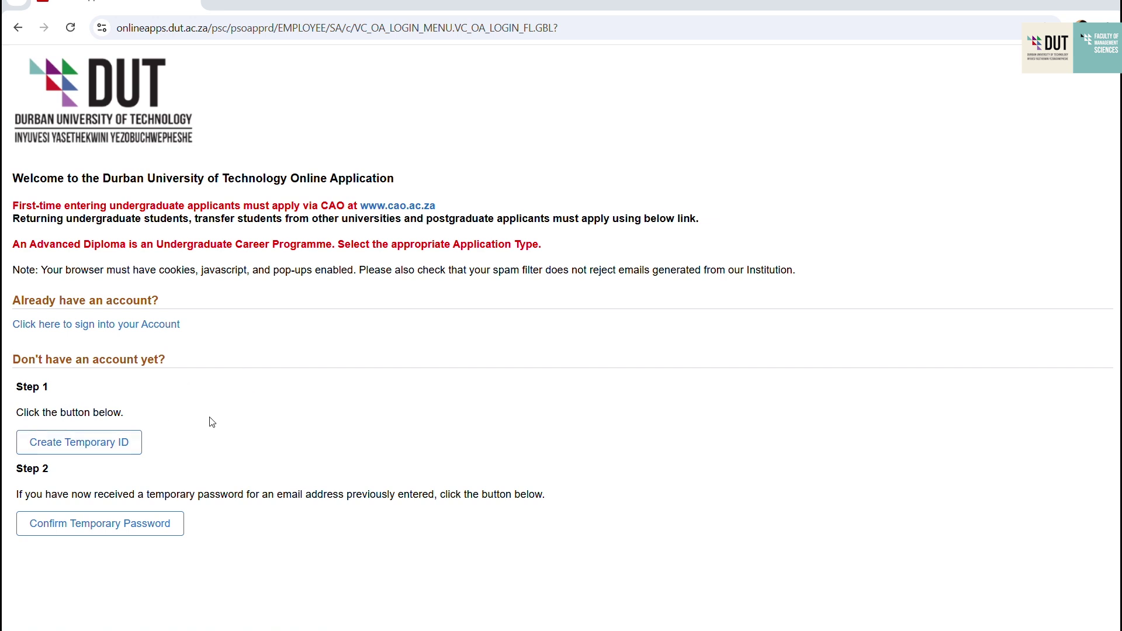
Fill in the temporary-ID form with the applicant's details and security code, and submit it.
{"action": "left_click", "coordinate": [83, 444]}
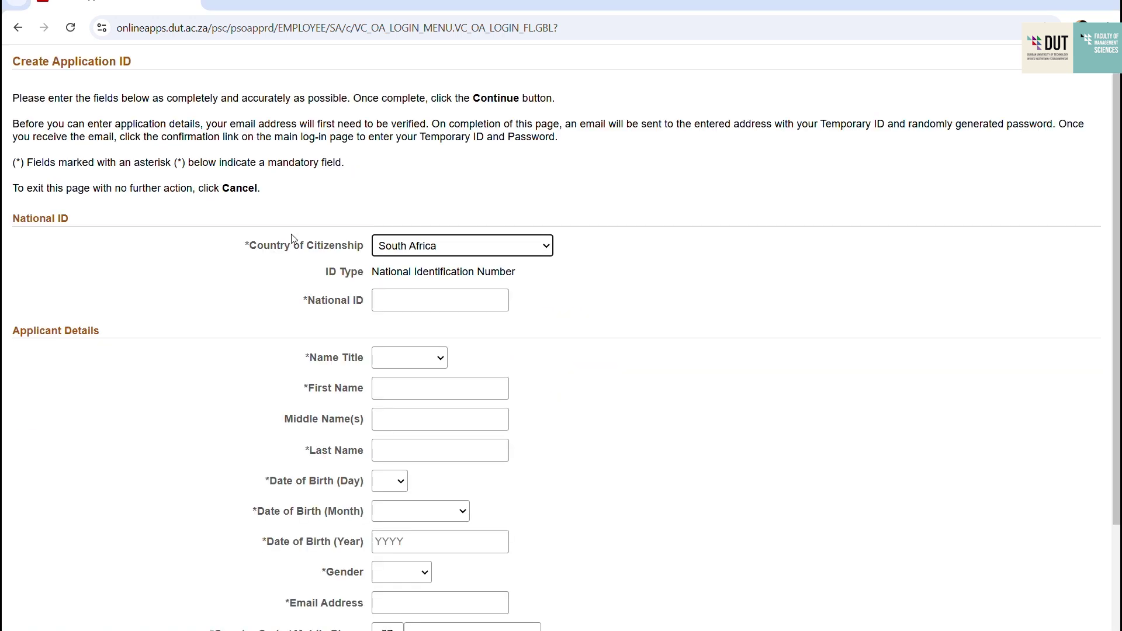
{"action": "scroll", "coordinate": [634, 344], "scroll_direction": "down", "scroll_amount": 1}
{"action": "scroll", "coordinate": [638, 346], "scroll_direction": "up", "scroll_amount": 1}
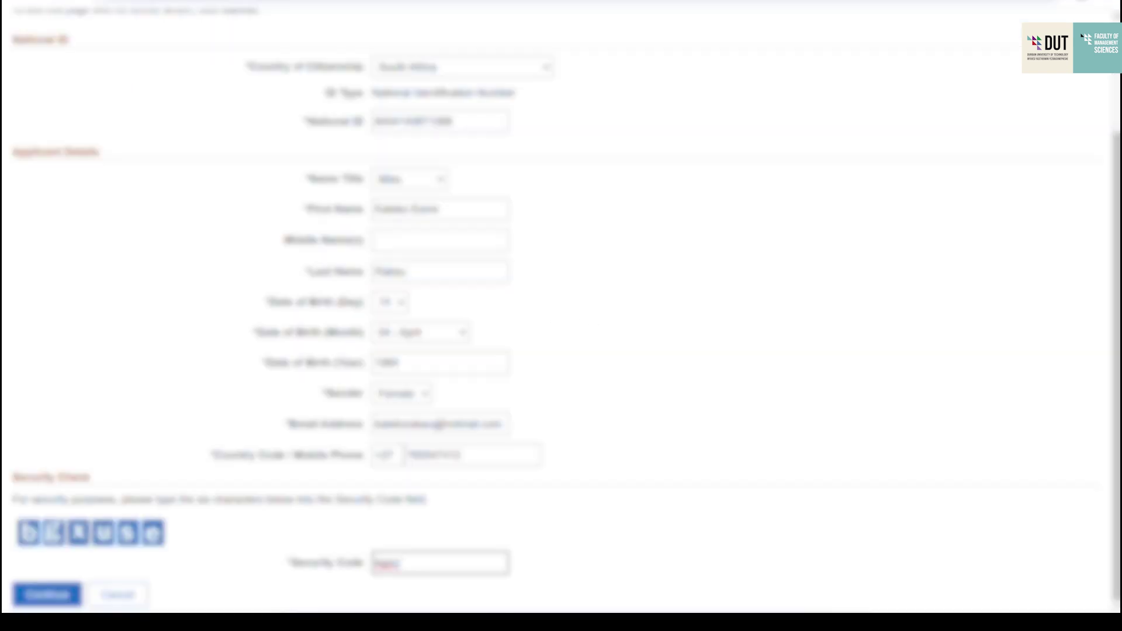
{"action": "type", "text": "se"}
{"action": "left_click", "coordinate": [36, 597]}
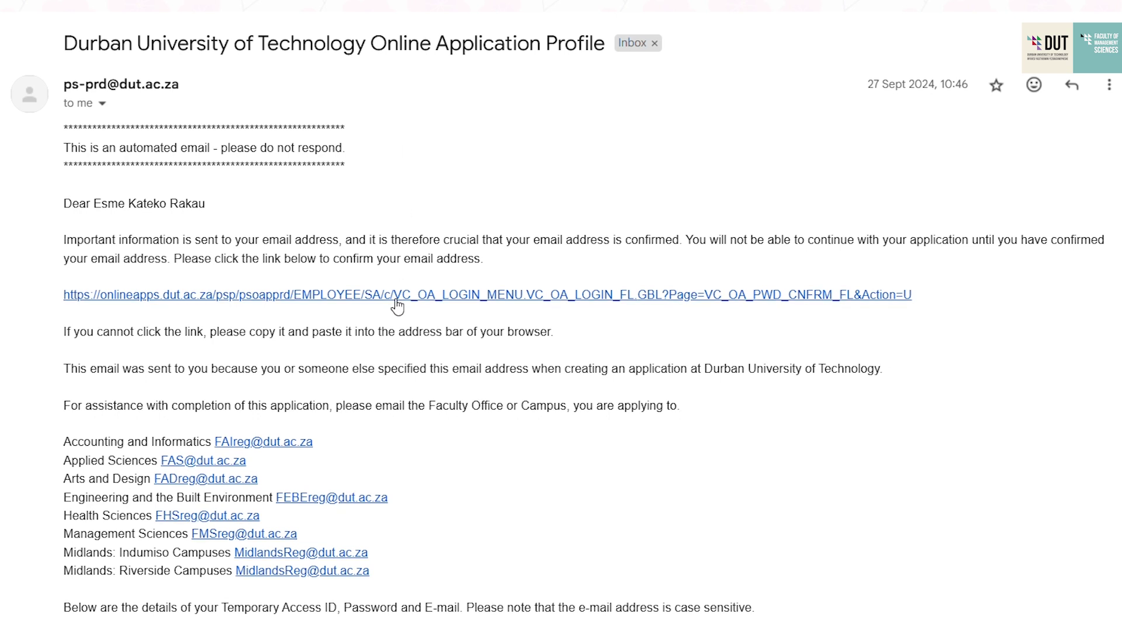
Scroll the DUT Online Application Profile email down to its confirmation link.
{"action": "scroll", "coordinate": [395, 306], "scroll_direction": "down", "scroll_amount": 2}
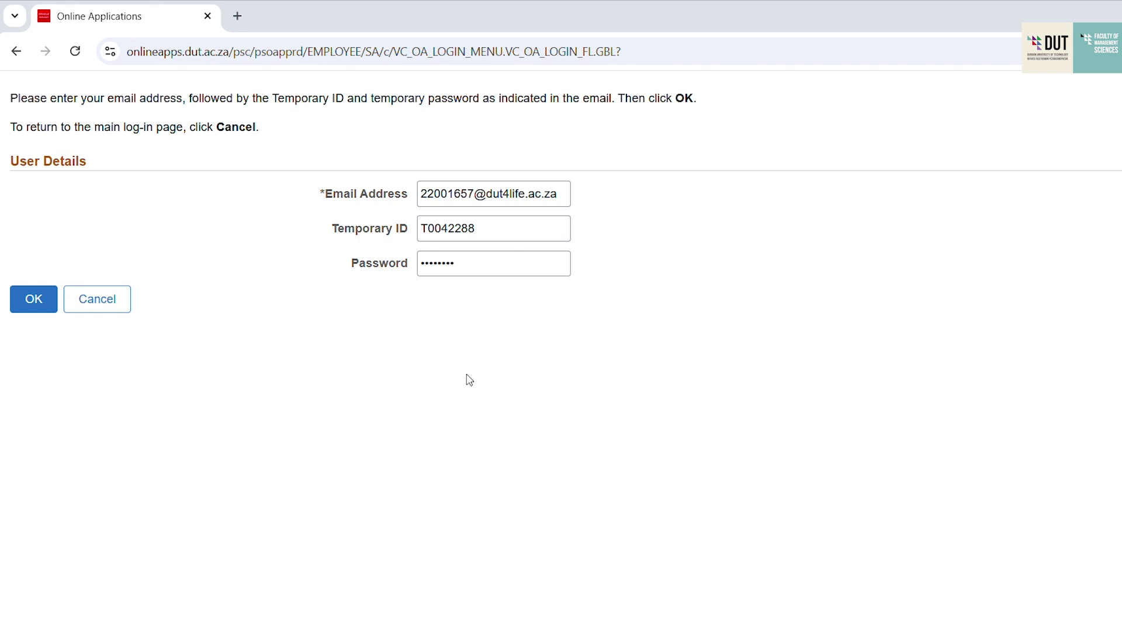
Acknowledge the temporary User Details, submit a new confirmed password, and continue to admission.
{"action": "left_click", "coordinate": [27, 302]}
{"action": "left_click", "coordinate": [27, 302]}
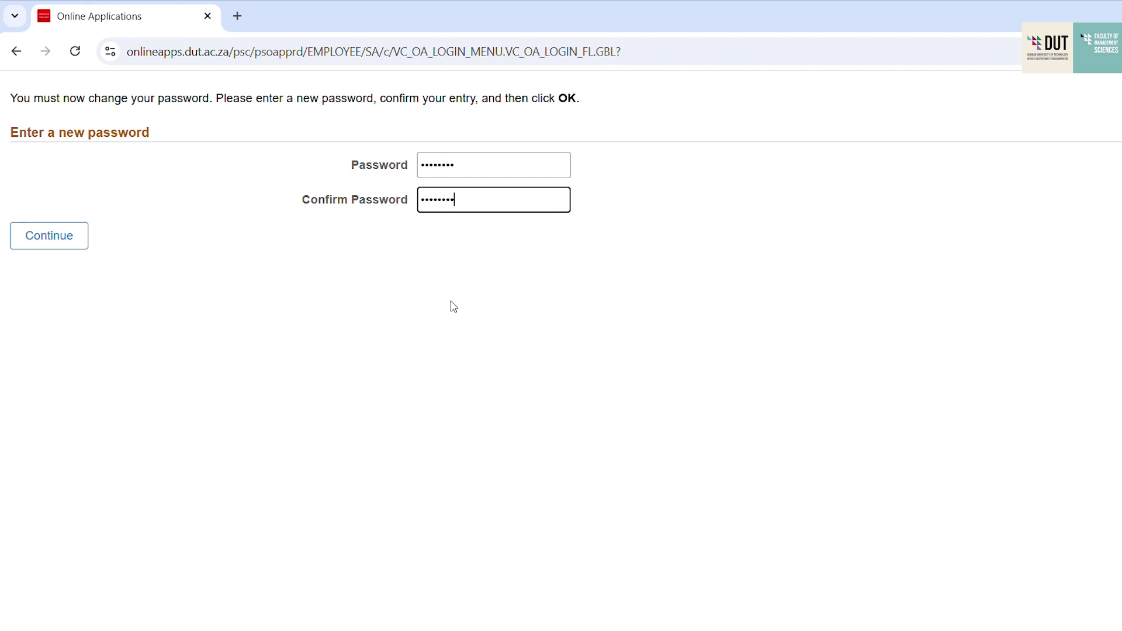
{"action": "key", "text": "Tab"}
{"action": "key", "text": "Return"}
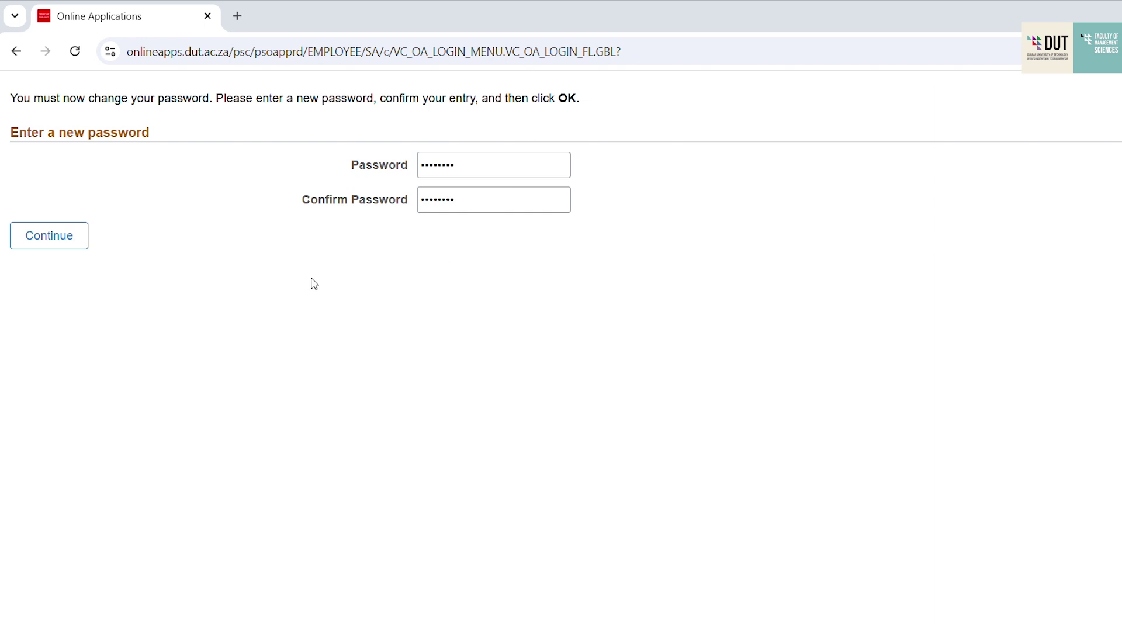
{"action": "left_click", "coordinate": [70, 235]}
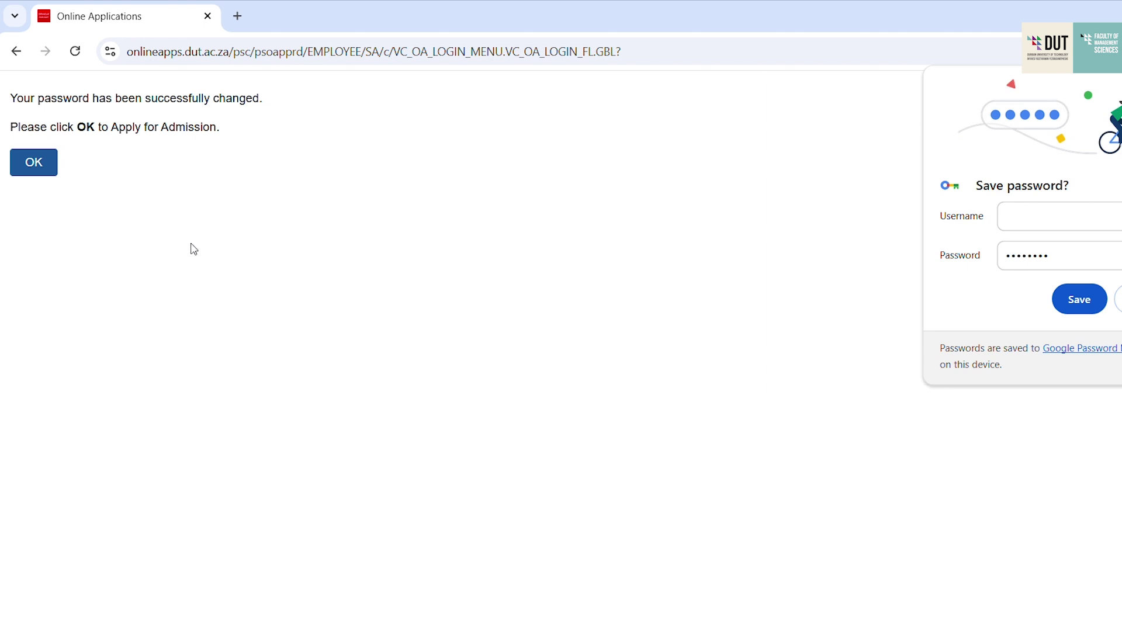
{"action": "left_click", "coordinate": [25, 171]}
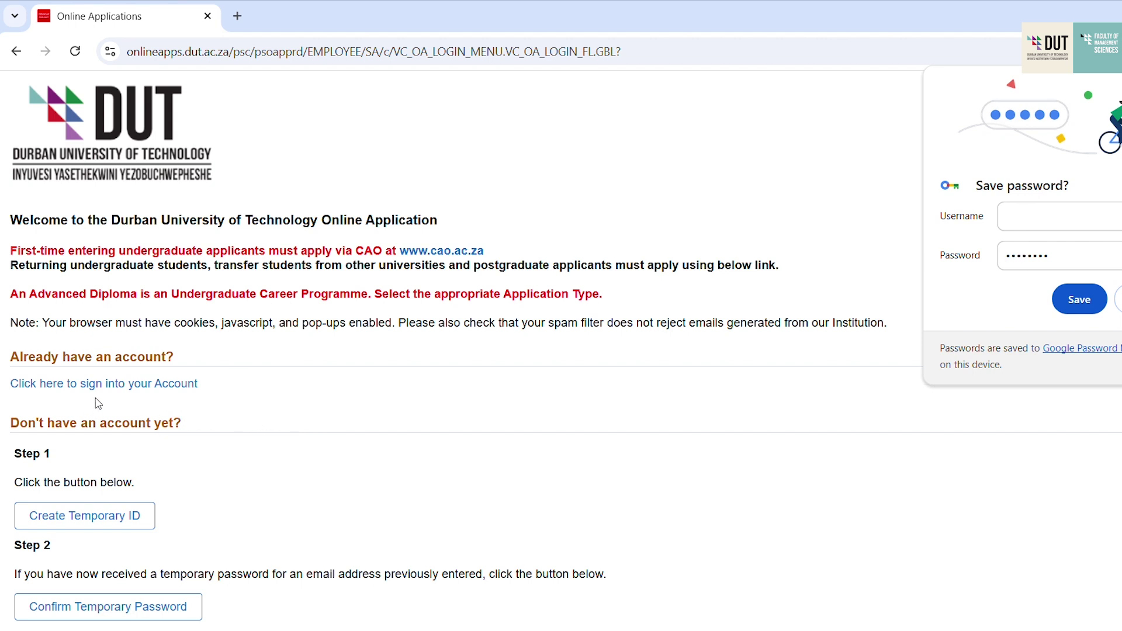
Open the sign-in page and paste in the temporary User ID and password.
{"action": "left_click", "coordinate": [111, 386]}
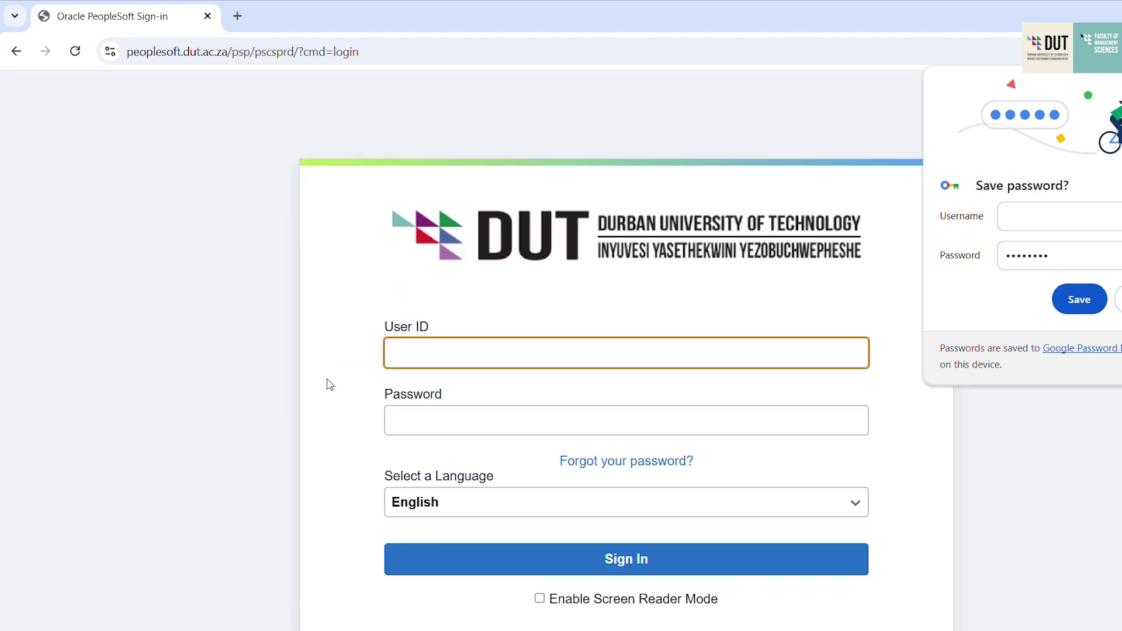
{"action": "left_click", "coordinate": [532, 27]}
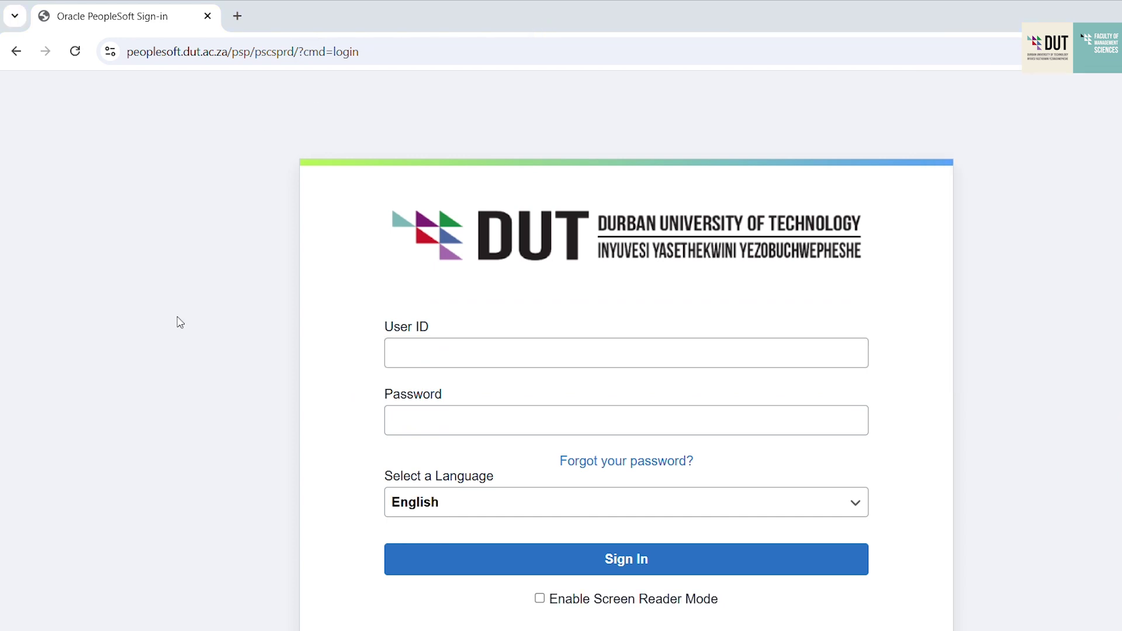
{"action": "left_click", "coordinate": [405, 350]}
{"action": "left_click", "coordinate": [422, 356]}
{"action": "key", "text": "ctrl+v"}
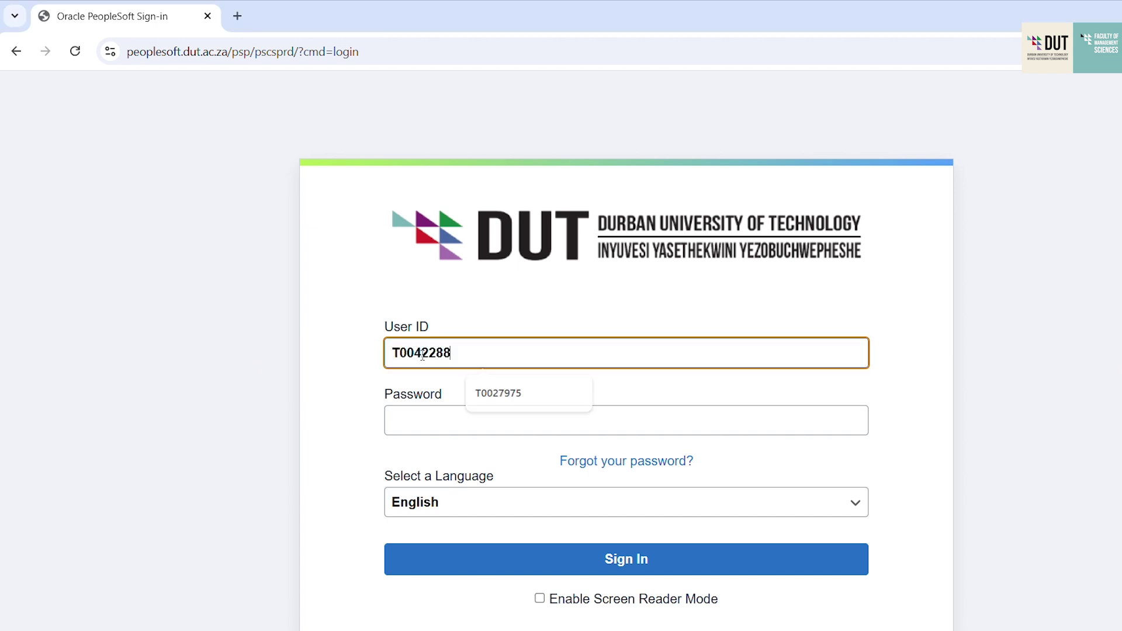
{"action": "left_click", "coordinate": [403, 423]}
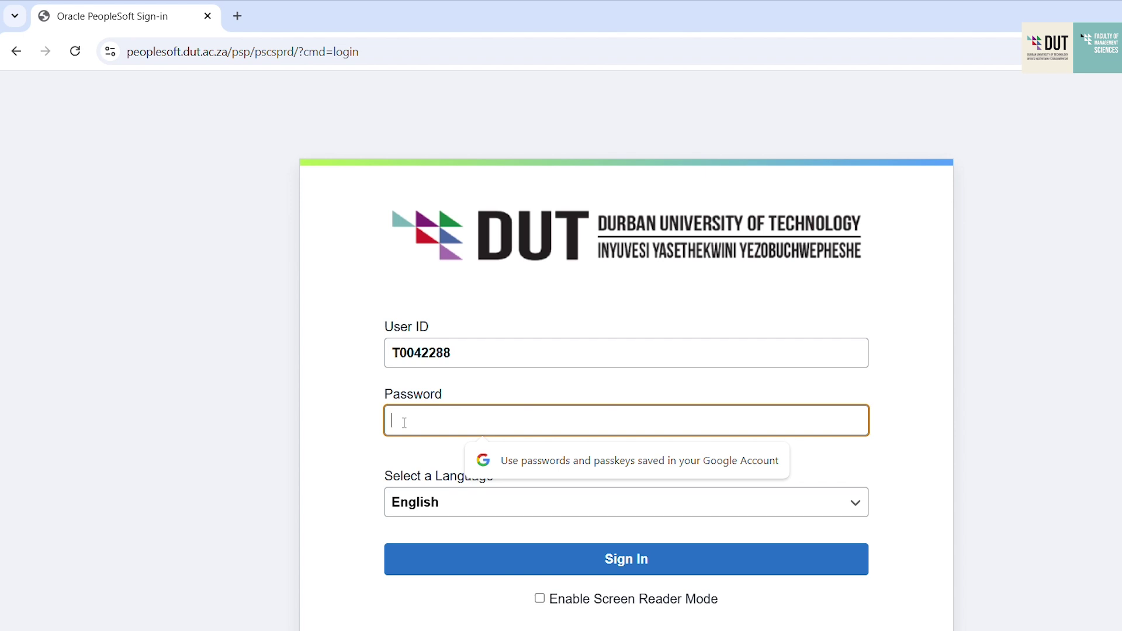
{"action": "key", "text": "ctrl+v"}
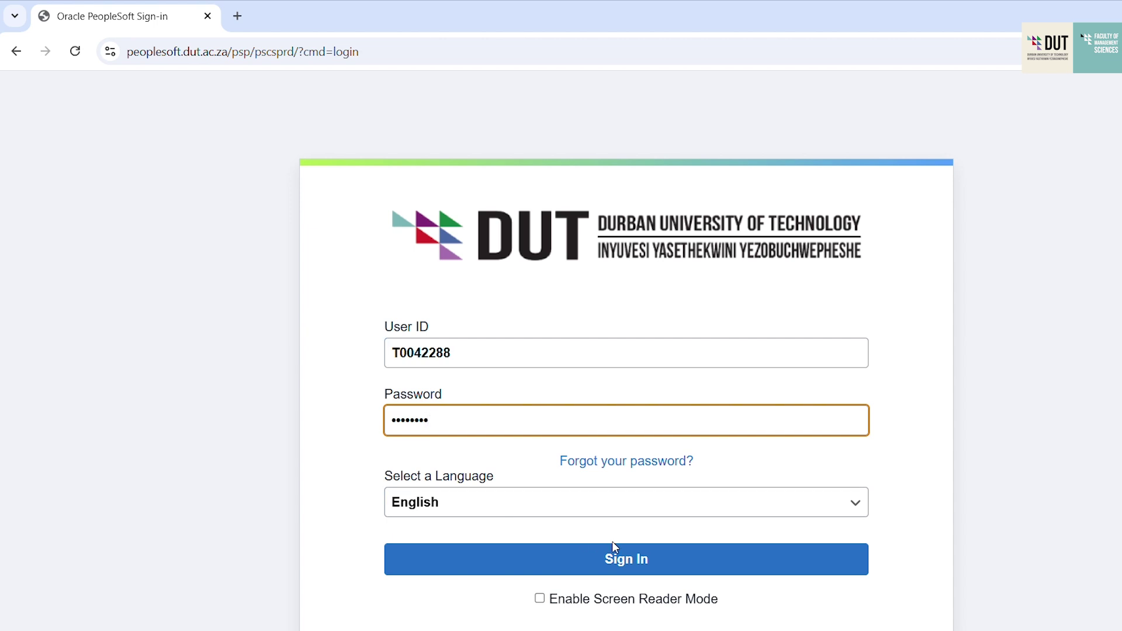
Sign in, dismiss the save-password prompt, and start Apply for Admission.
{"action": "left_click", "coordinate": [642, 566]}
{"action": "left_click", "coordinate": [642, 565]}
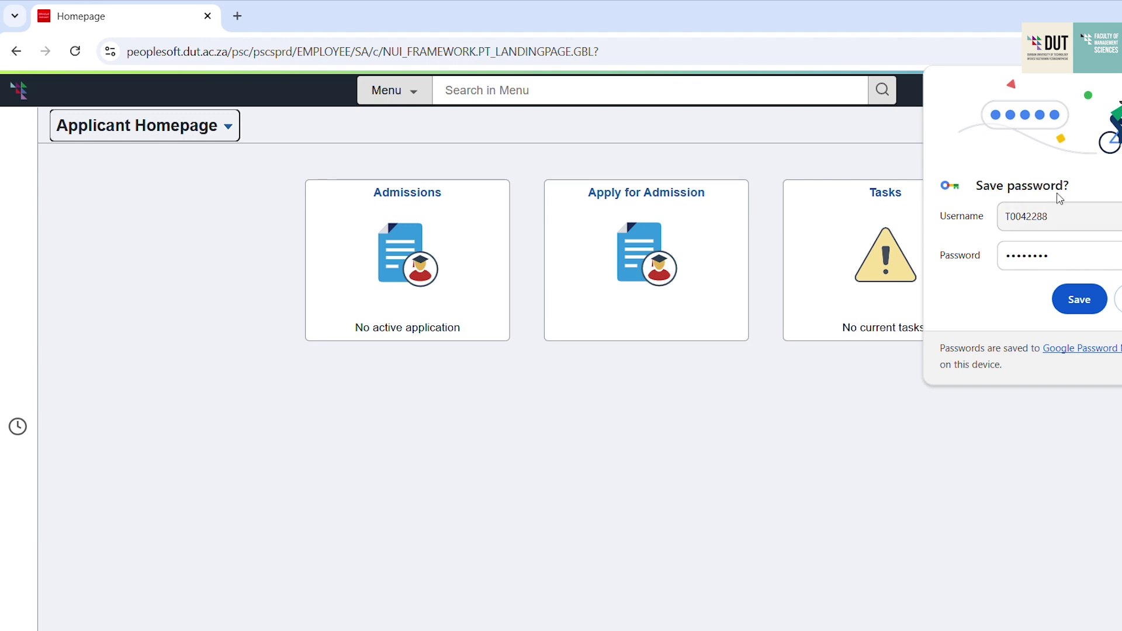
{"action": "left_click", "coordinate": [938, 451]}
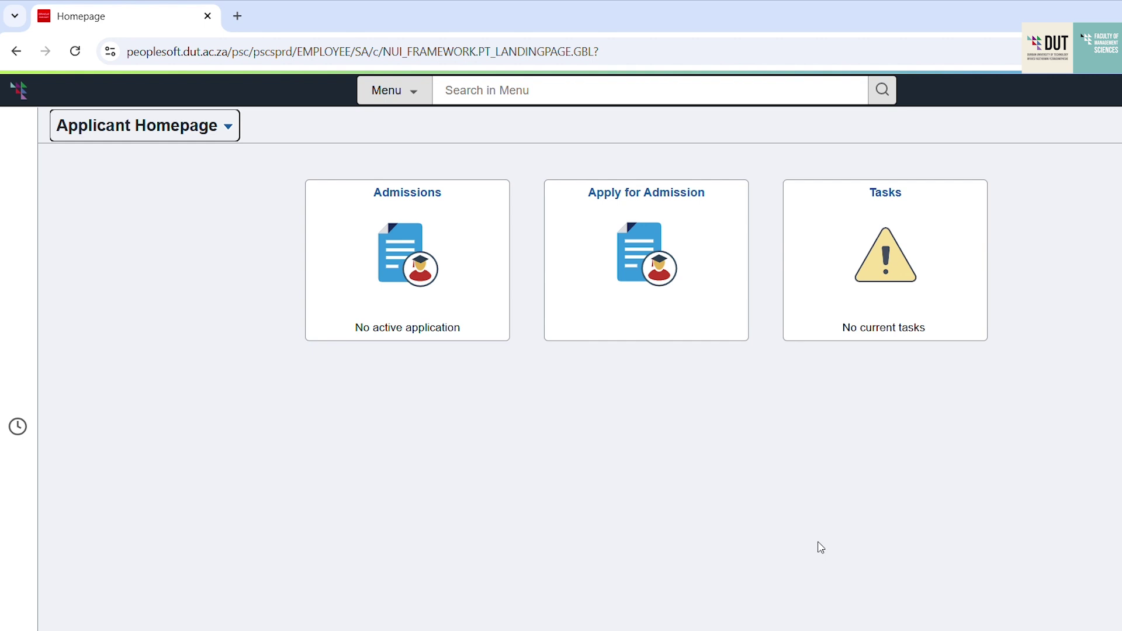
{"action": "left_click", "coordinate": [531, 23]}
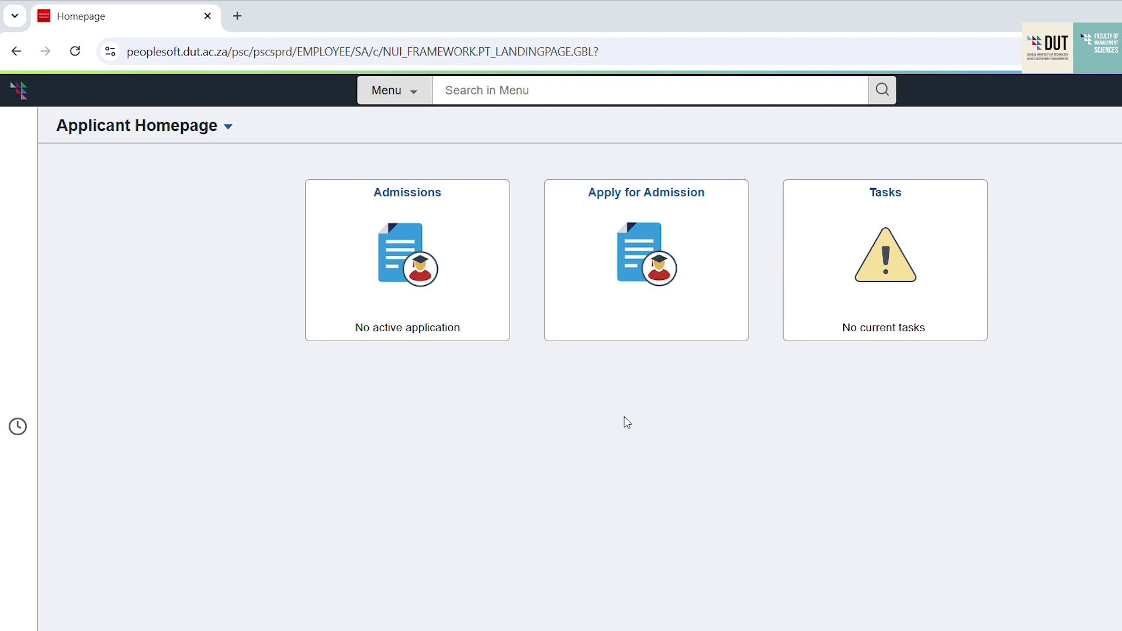
{"action": "left_click", "coordinate": [599, 293]}
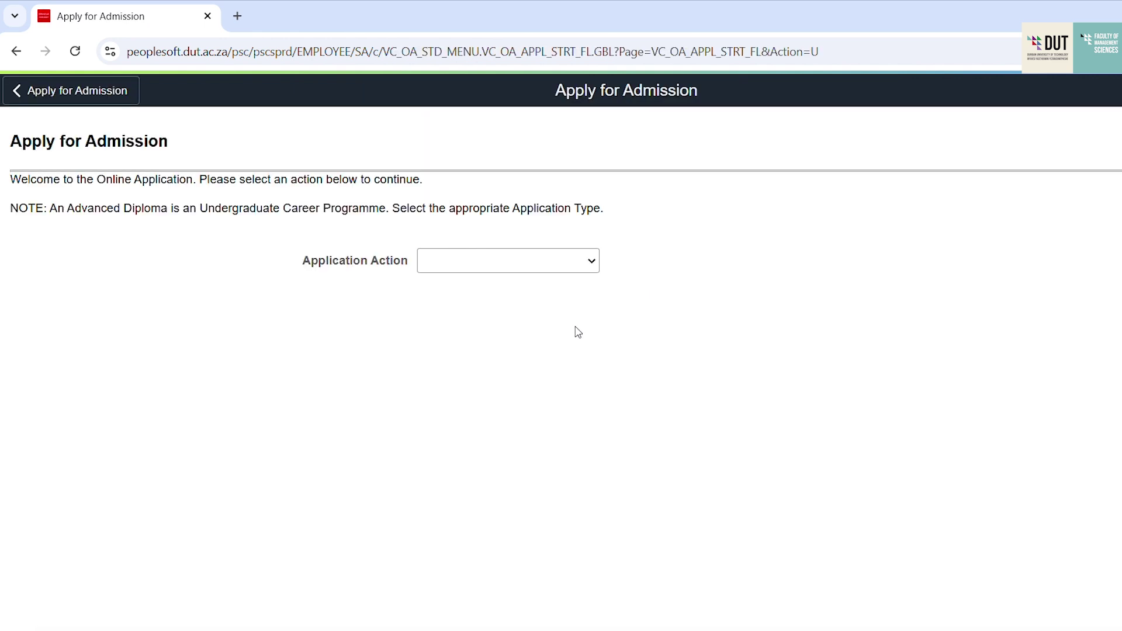
Choose Begin New Application, Postgraduate South African, 2025 Academic Year, and continue.
{"action": "left_click", "coordinate": [590, 262]}
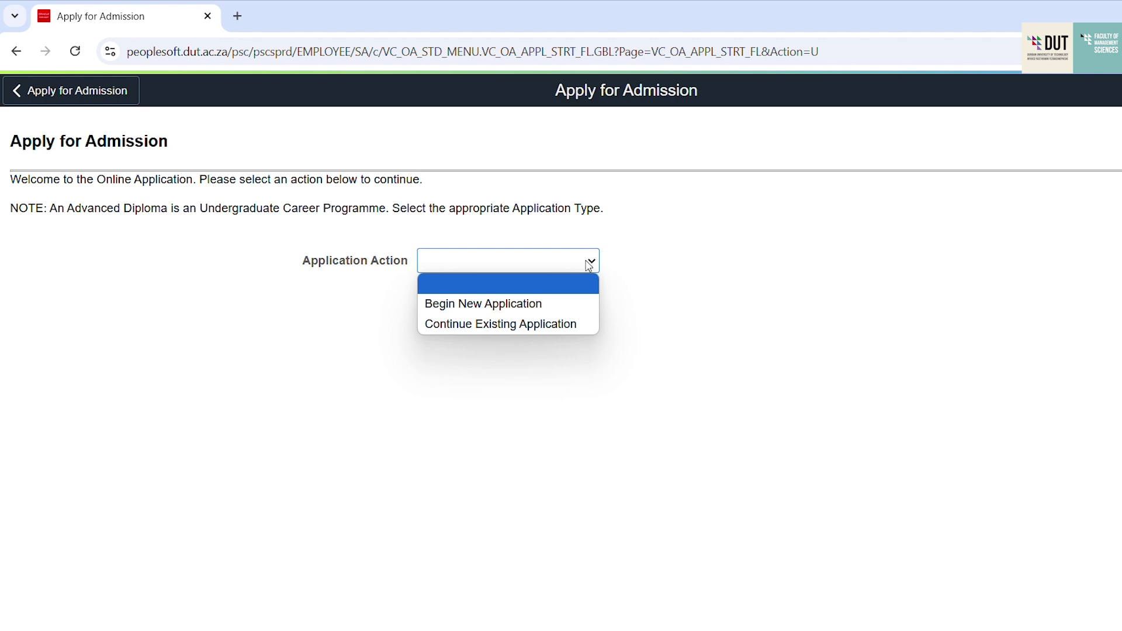
{"action": "left_click", "coordinate": [572, 303]}
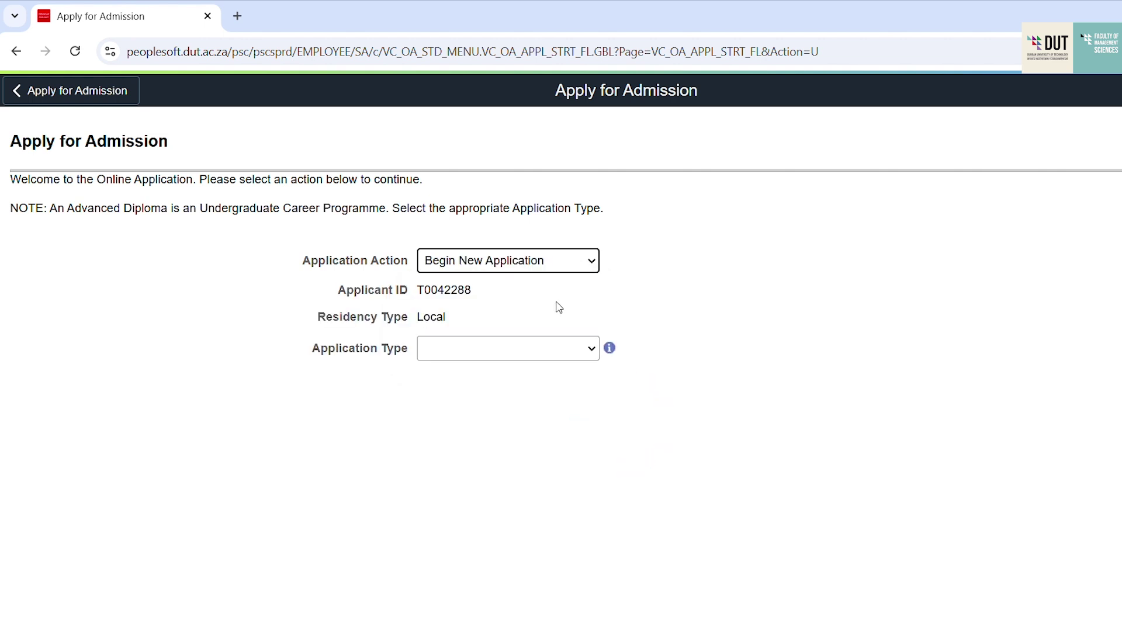
{"action": "left_click", "coordinate": [589, 357]}
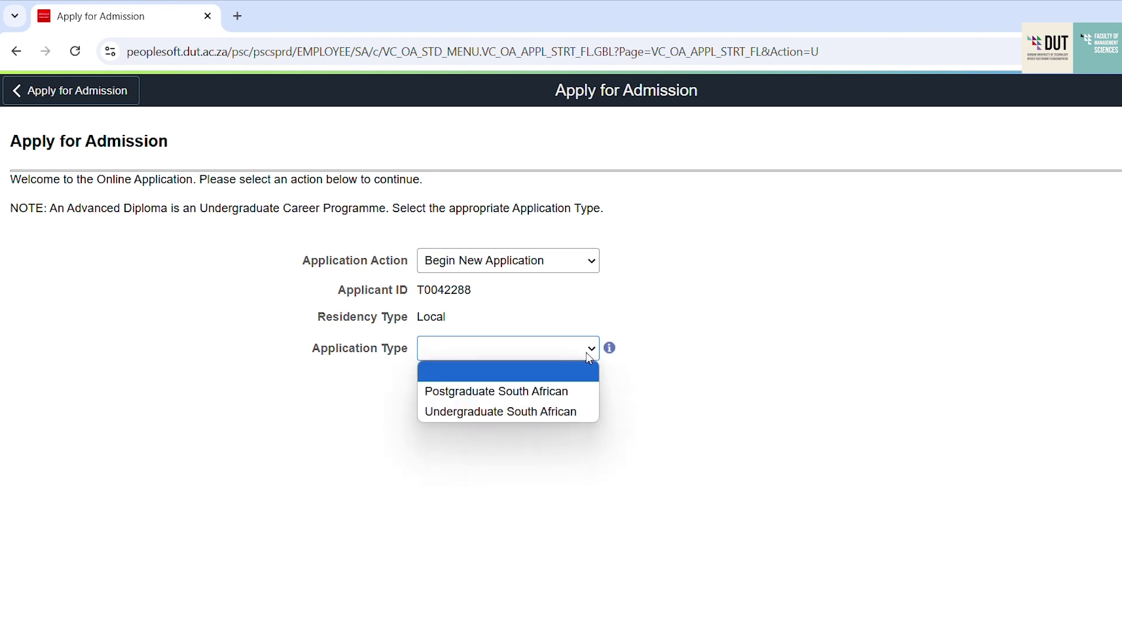
{"action": "left_click", "coordinate": [577, 392]}
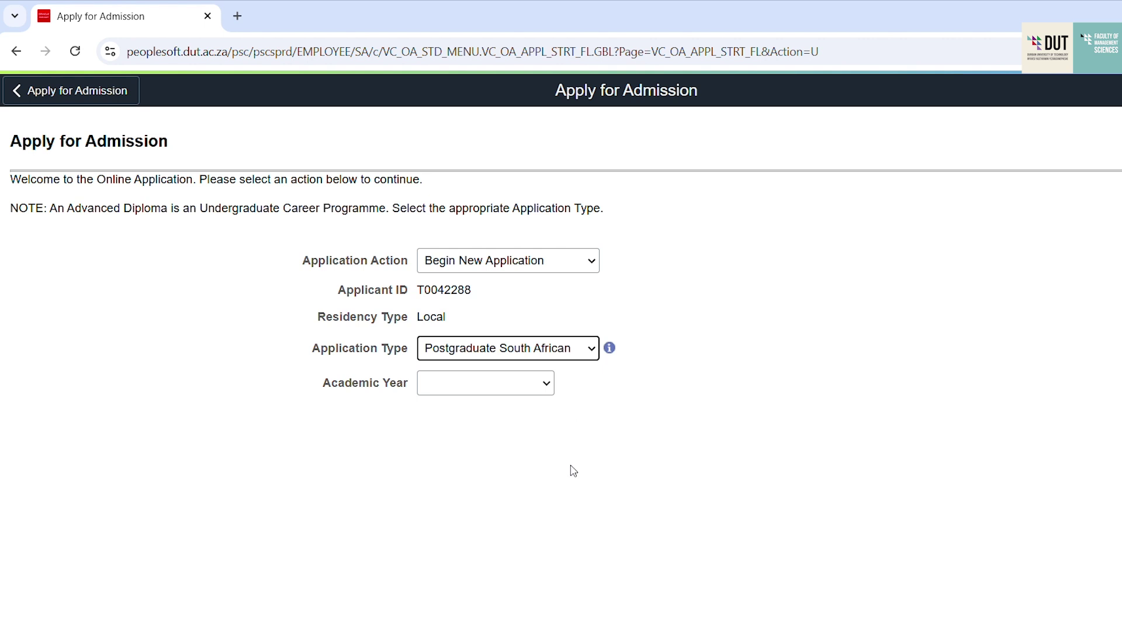
{"action": "left_click", "coordinate": [545, 393]}
{"action": "left_click", "coordinate": [526, 425]}
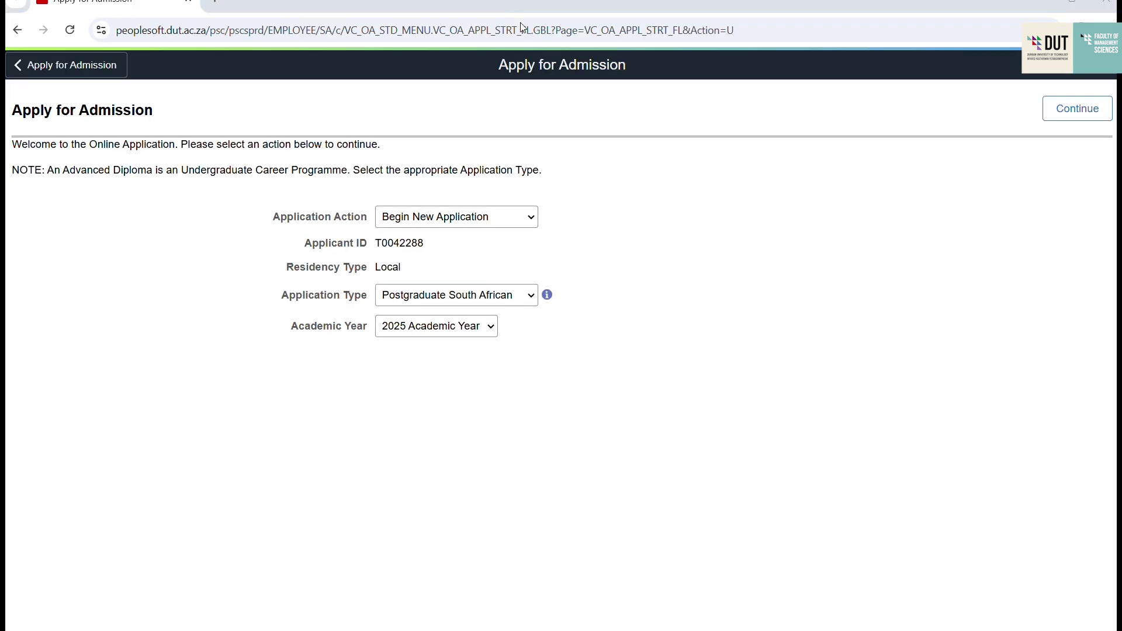
{"action": "left_click", "coordinate": [1070, 117]}
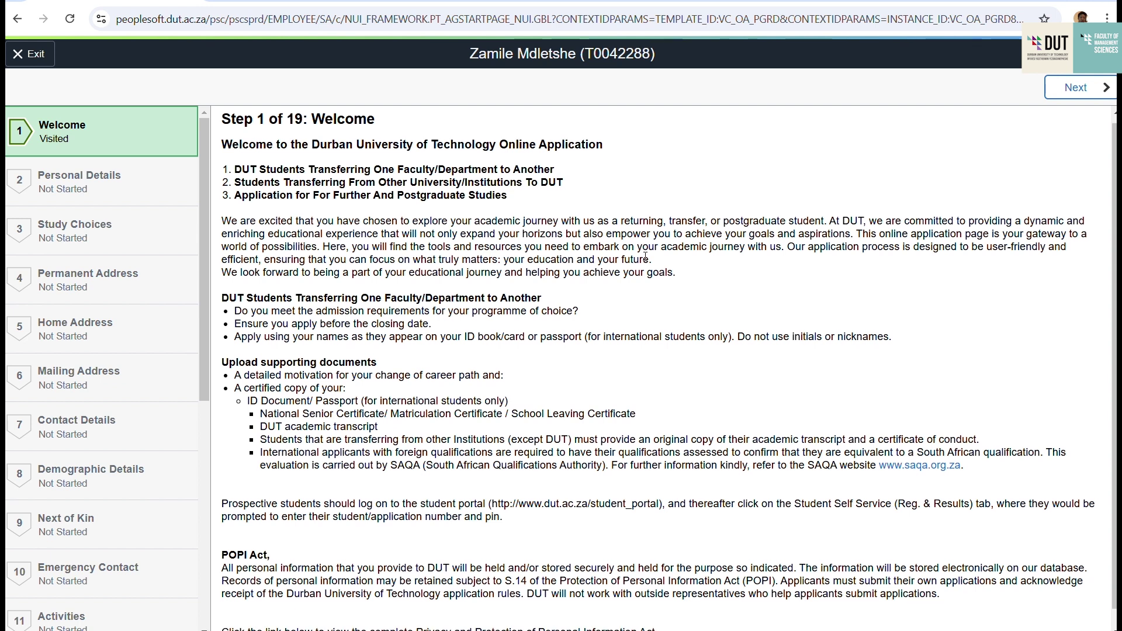
{"action": "scroll", "coordinate": [646, 257], "scroll_direction": "down", "scroll_amount": 1}
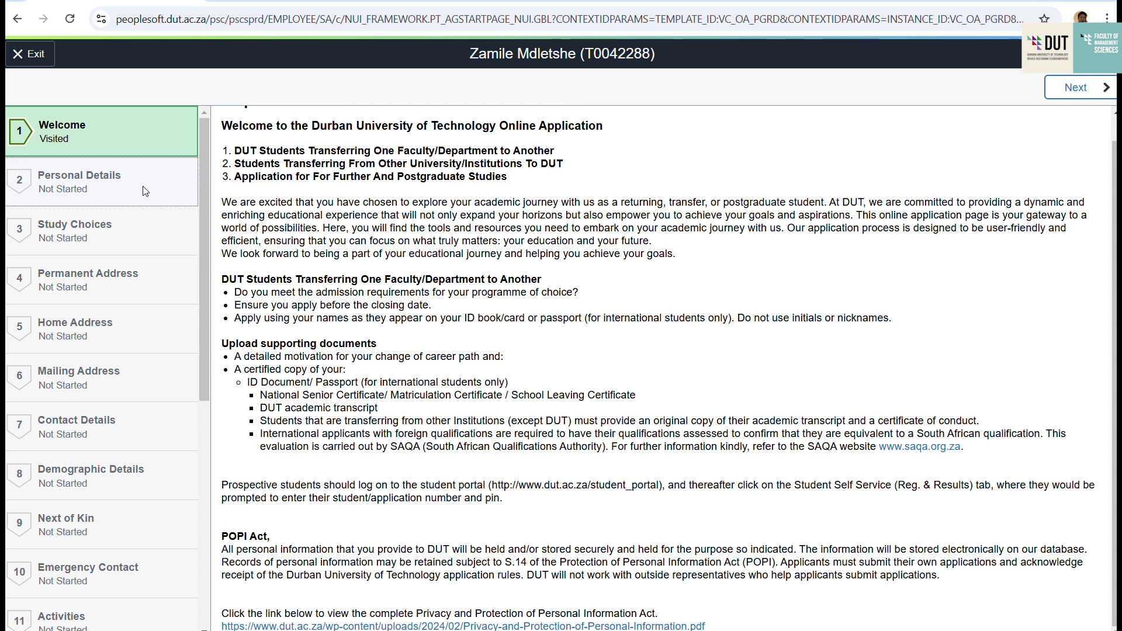
{"action": "scroll", "coordinate": [146, 330], "scroll_direction": "down", "scroll_amount": 6}
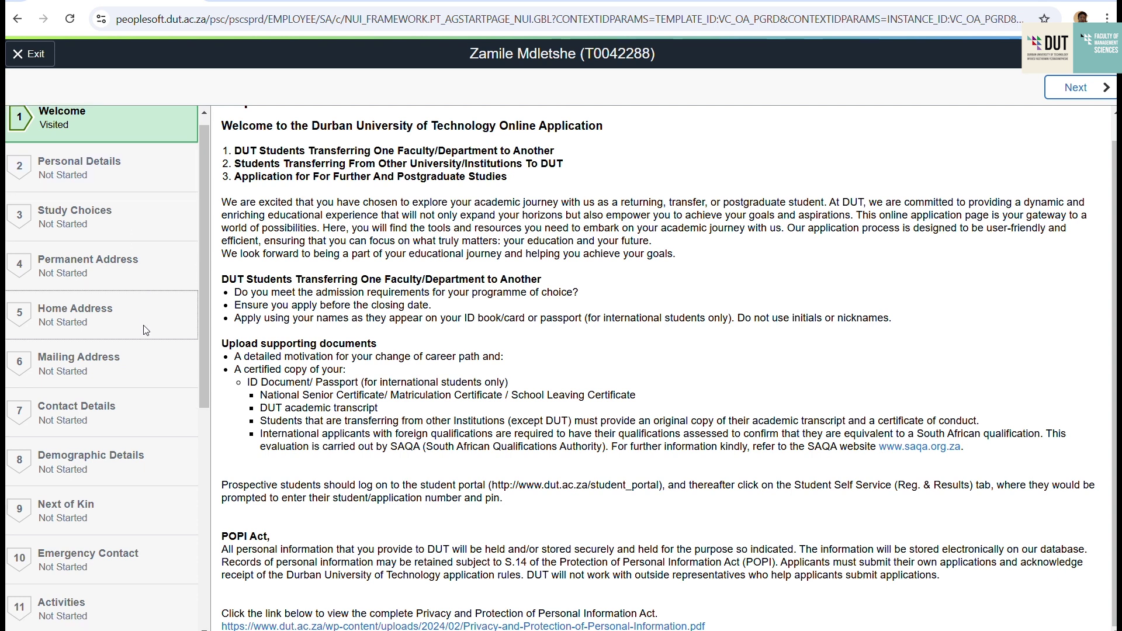
{"action": "scroll", "coordinate": [145, 325], "scroll_direction": "up", "scroll_amount": 8}
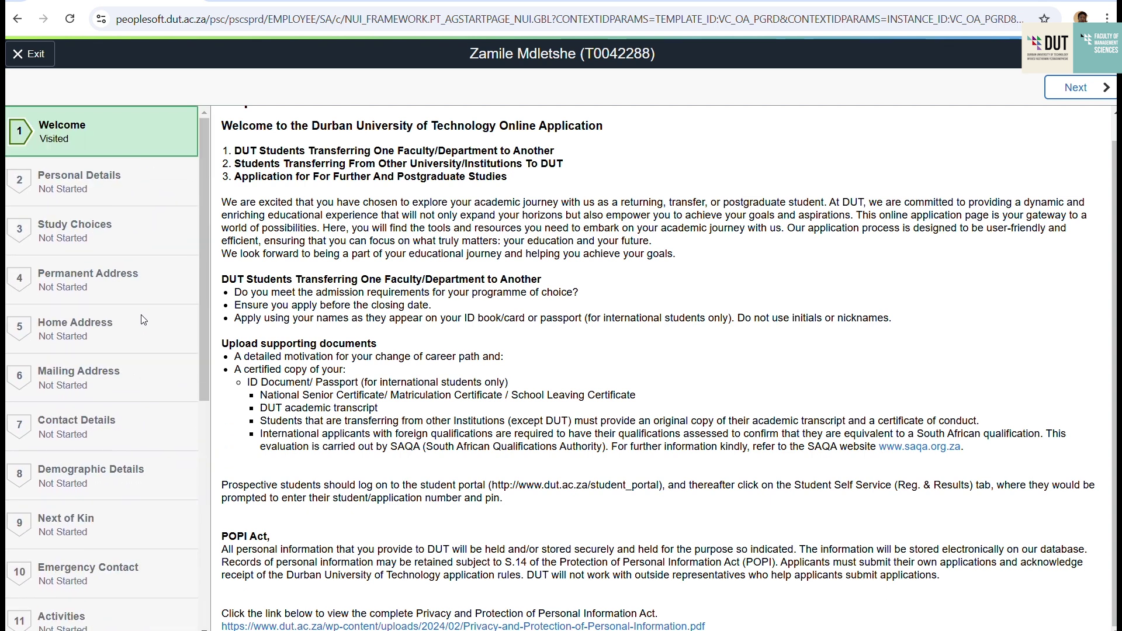
{"action": "left_click", "coordinate": [1077, 88]}
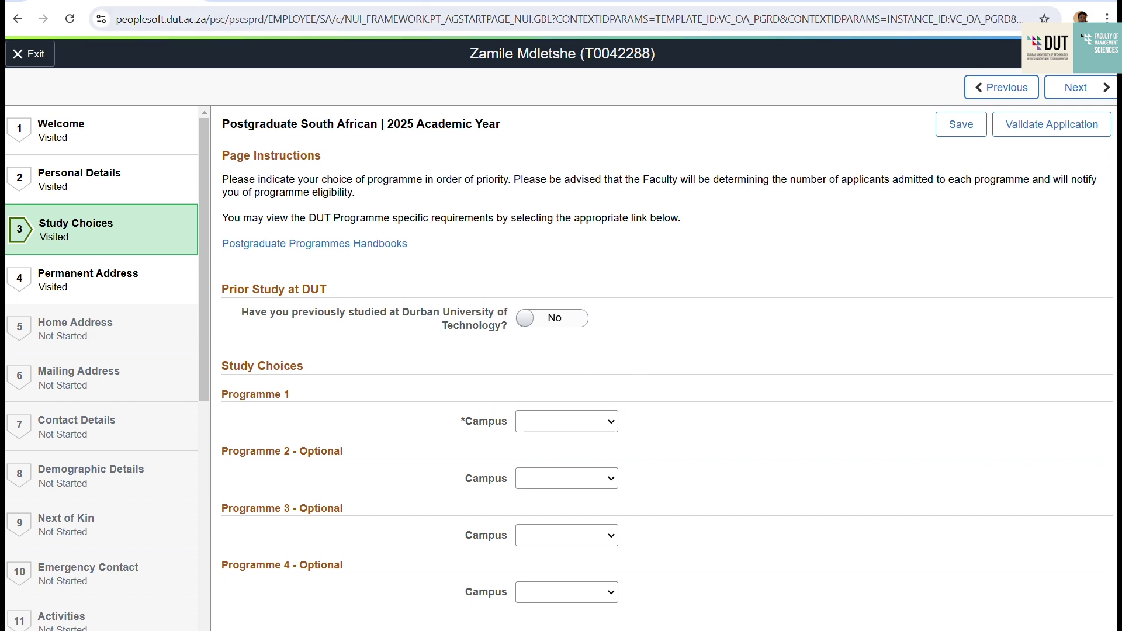
Jump to step 4 Permanent Address from the left steps list.
{"action": "left_click", "coordinate": [102, 286]}
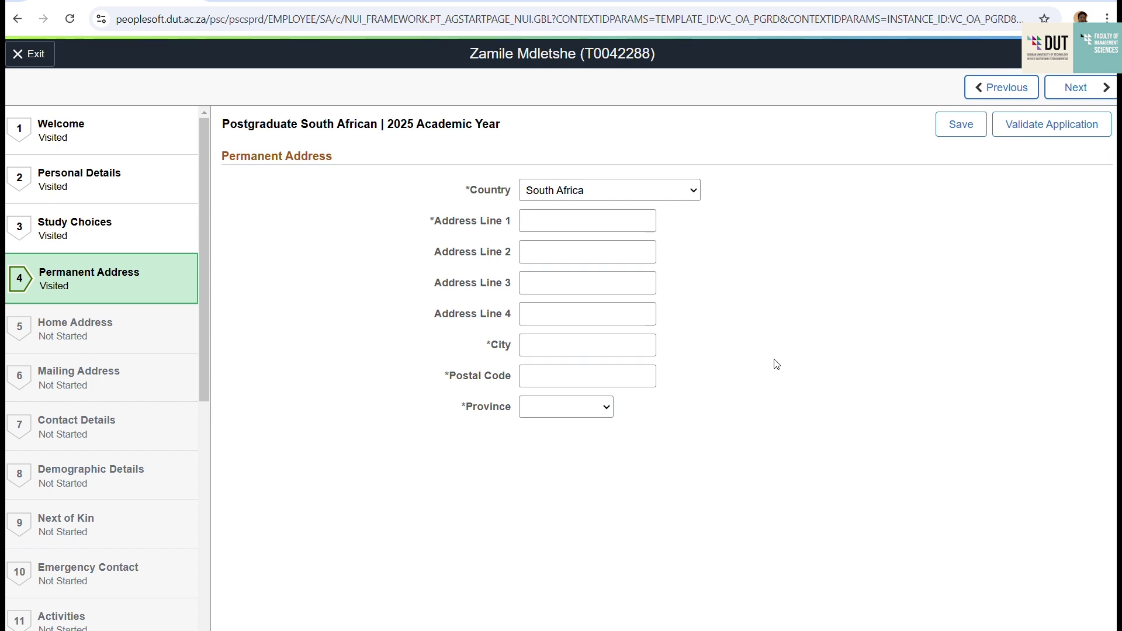
Review the Home and Mailing Address 'Same as' options unchanged, then go to Contact Details.
{"action": "left_click", "coordinate": [119, 334]}
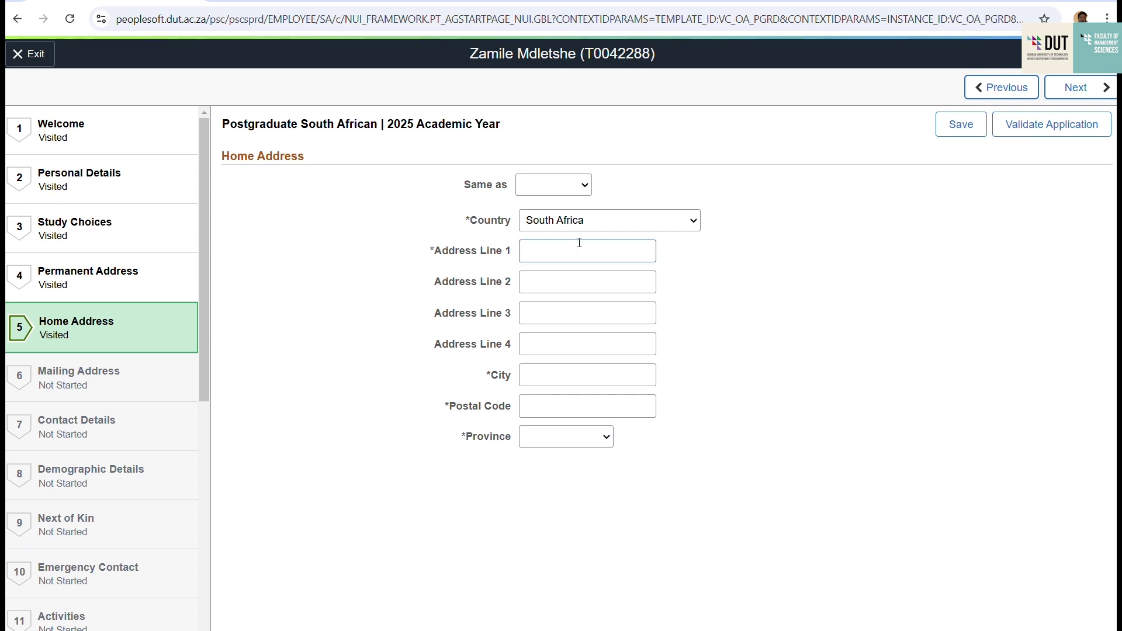
{"action": "left_click", "coordinate": [583, 186]}
{"action": "left_click", "coordinate": [784, 353]}
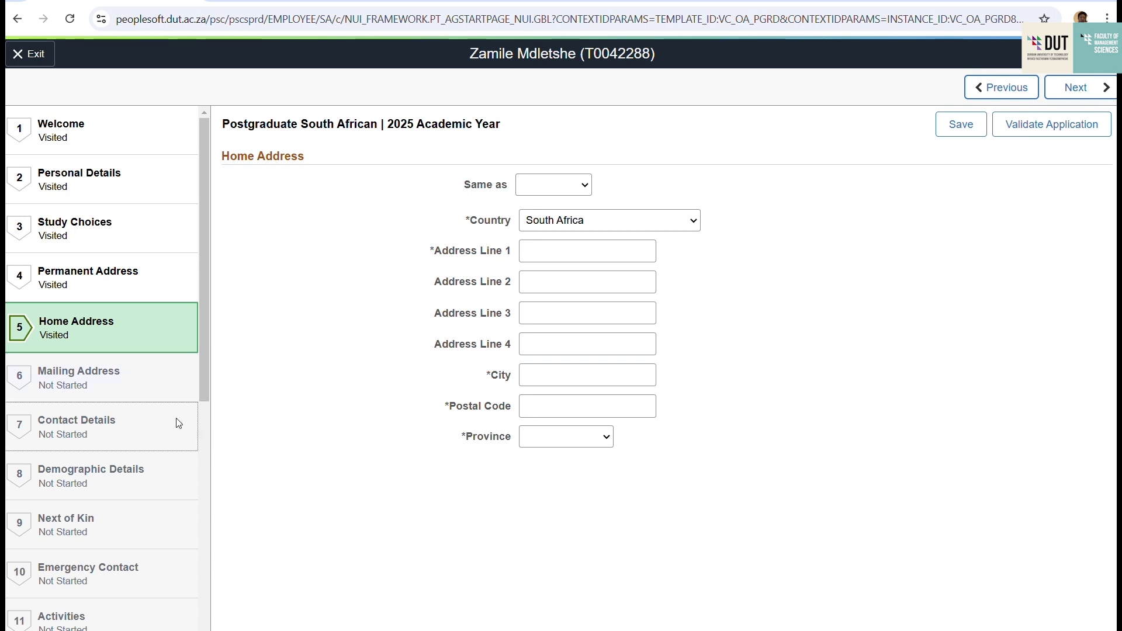
{"action": "left_click", "coordinate": [106, 383]}
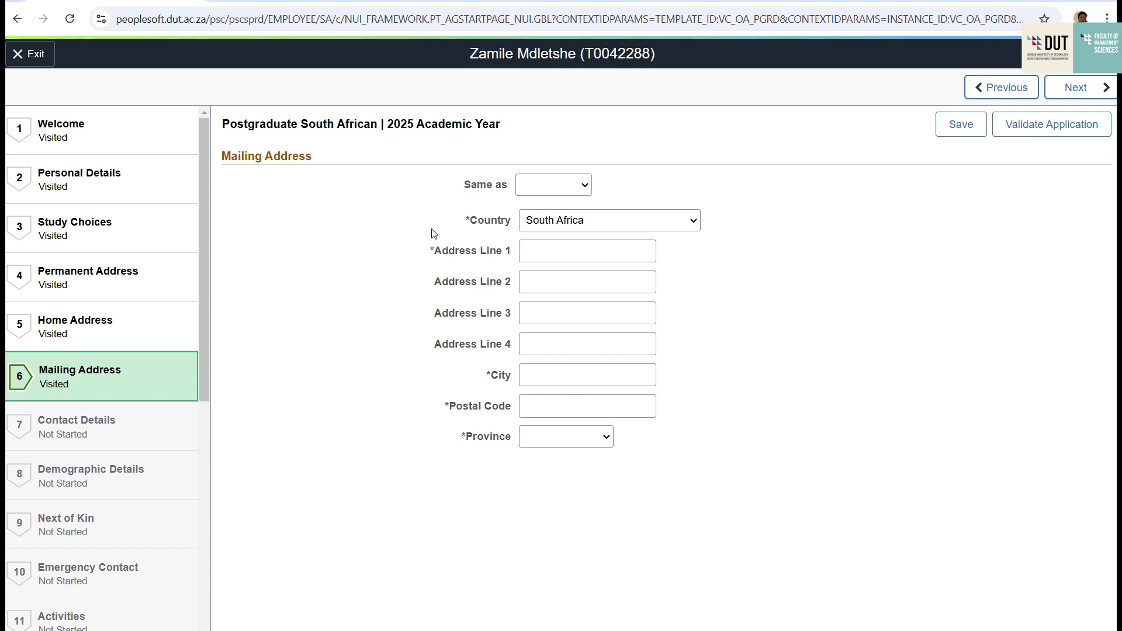
{"action": "left_click", "coordinate": [587, 187]}
{"action": "left_click", "coordinate": [350, 392]}
{"action": "left_click", "coordinate": [121, 430]}
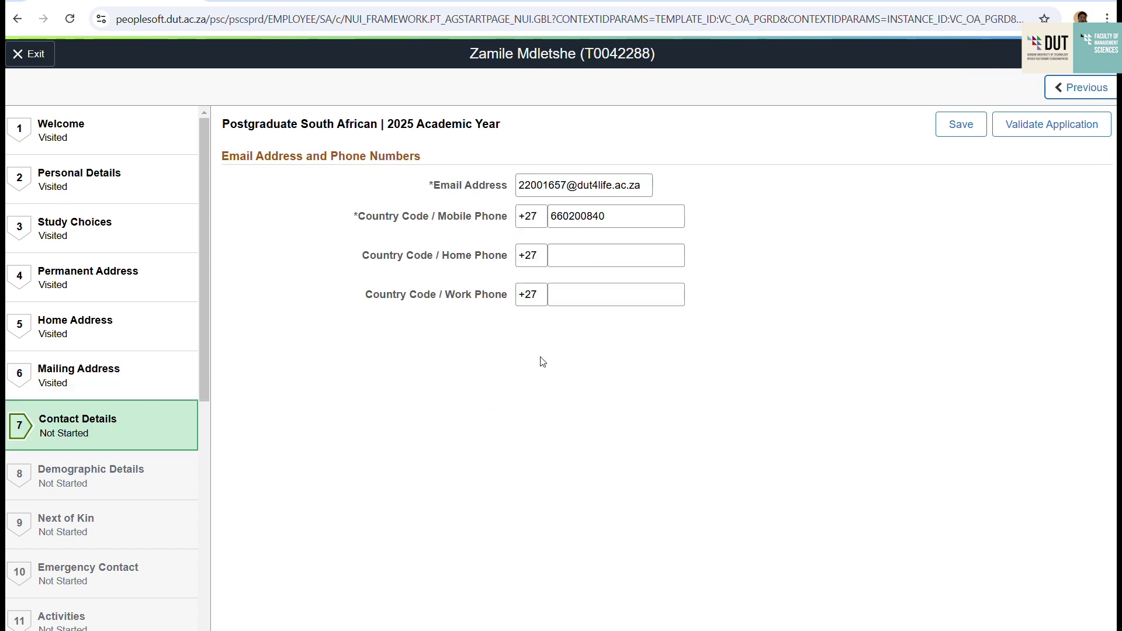
Check the work and mobile phone fields, then pass Demographic Details to Next of Kin.
{"action": "left_click", "coordinate": [646, 287]}
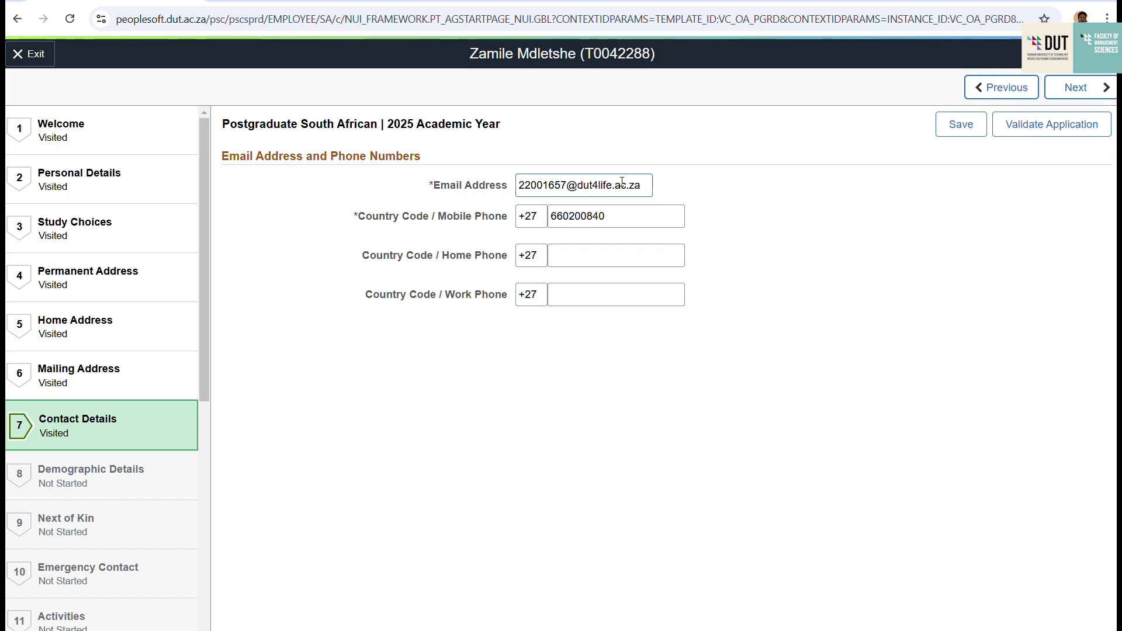
{"action": "left_click", "coordinate": [602, 217]}
{"action": "left_click", "coordinate": [98, 488]}
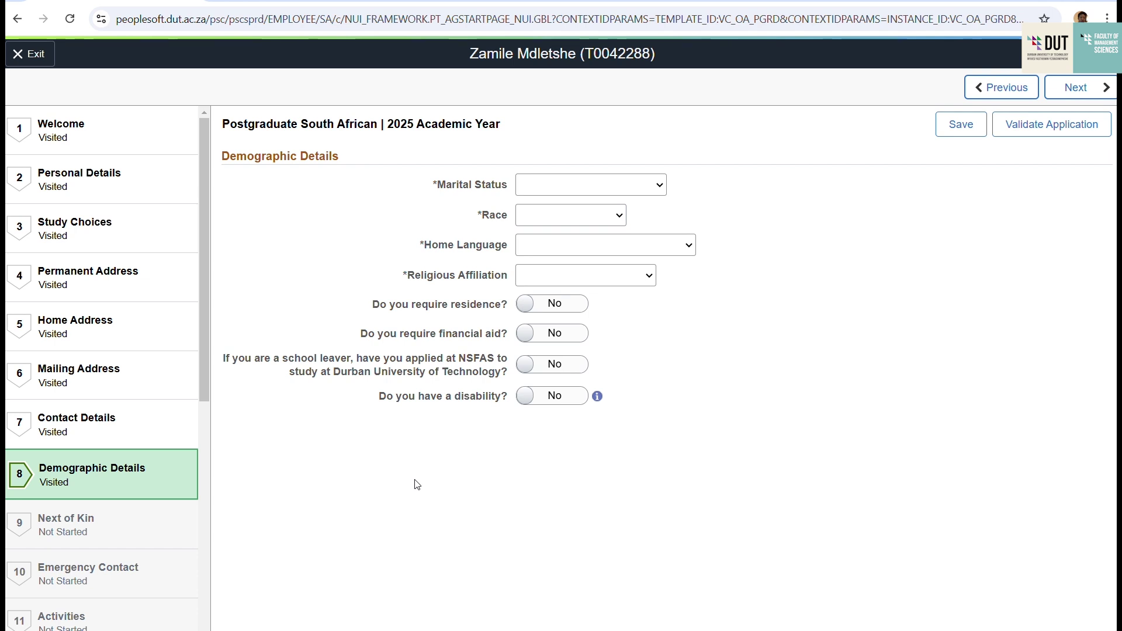
{"action": "left_click", "coordinate": [88, 525]}
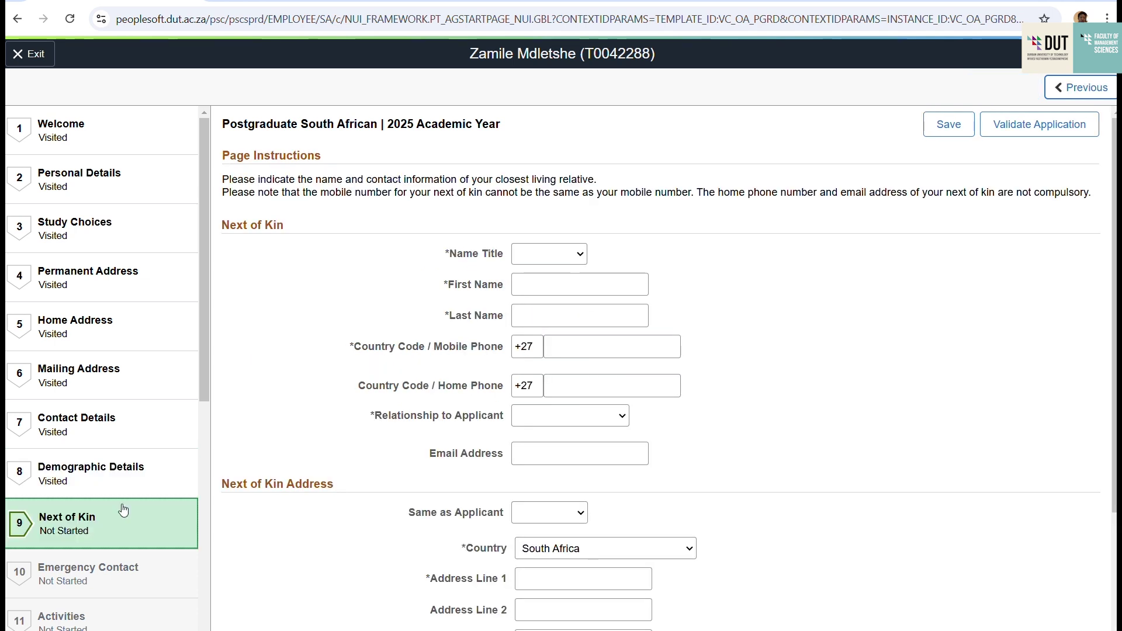
Move through the Emergency Contact step to step 11 Activities.
{"action": "scroll", "coordinate": [290, 458], "scroll_direction": "down", "scroll_amount": 2}
{"action": "scroll", "coordinate": [292, 459], "scroll_direction": "up", "scroll_amount": 3}
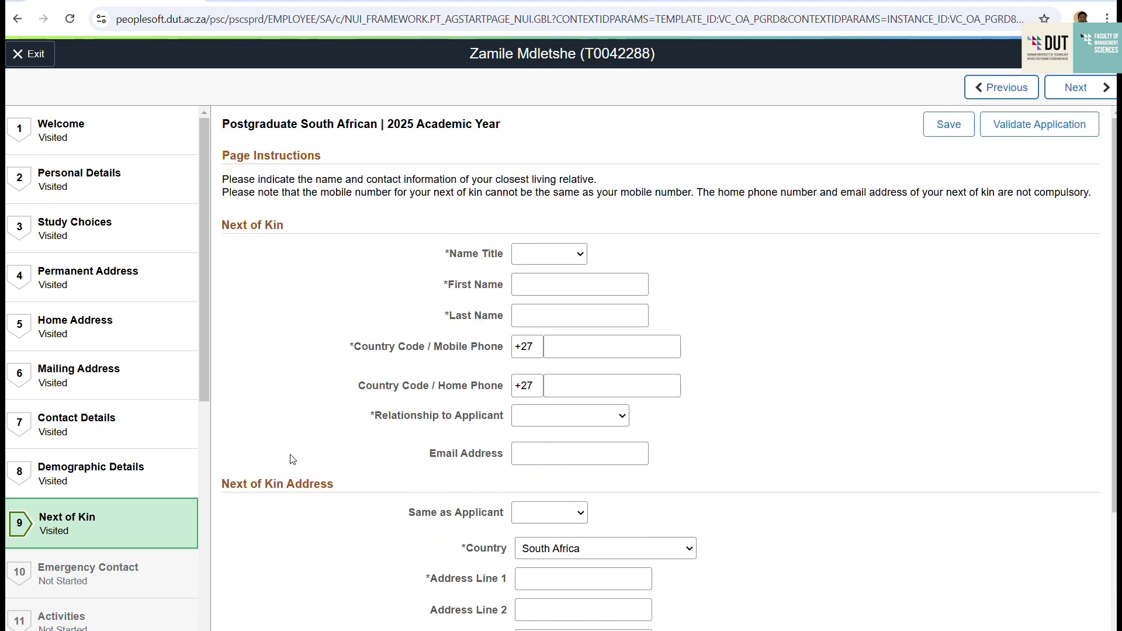
{"action": "scroll", "coordinate": [292, 462], "scroll_direction": "down", "scroll_amount": 2}
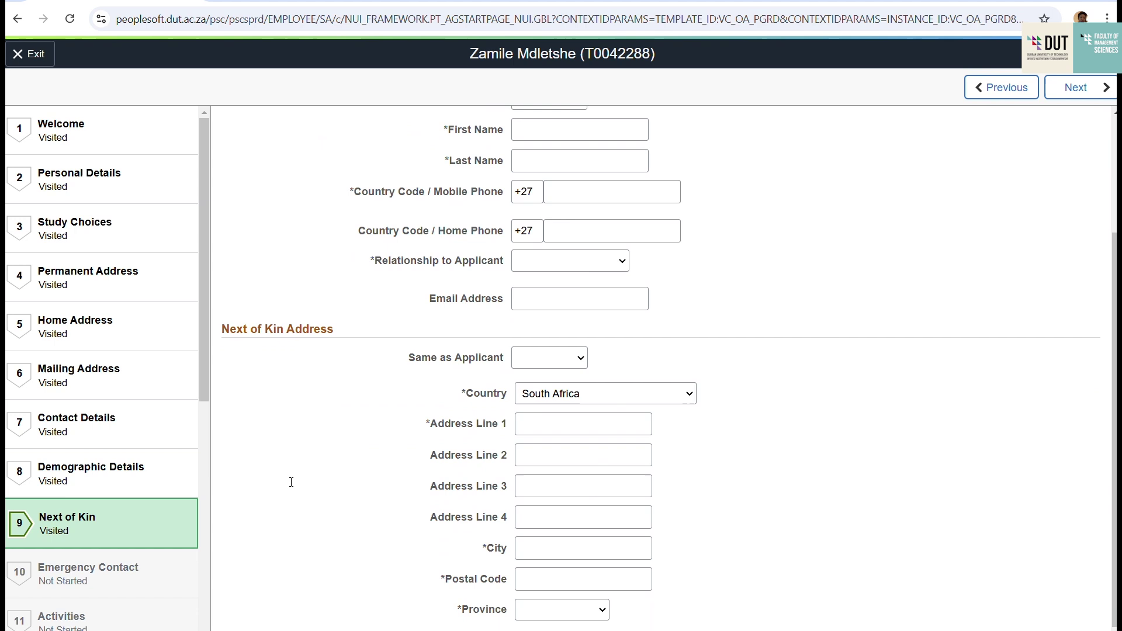
{"action": "scroll", "coordinate": [17, 584], "scroll_direction": "down", "scroll_amount": 2}
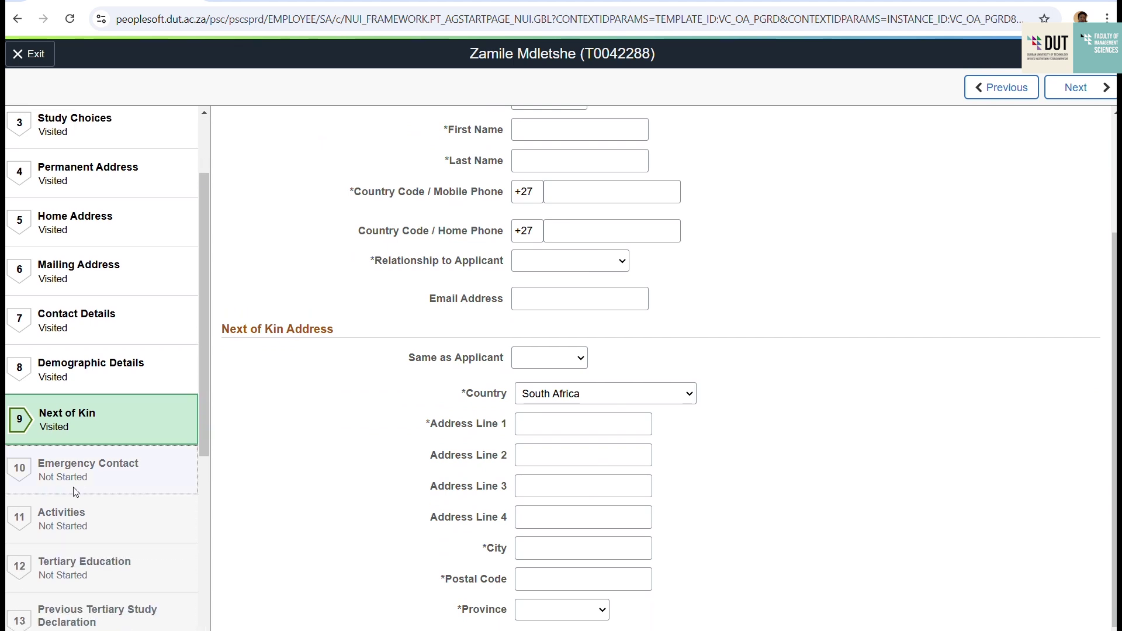
{"action": "left_click", "coordinate": [81, 465]}
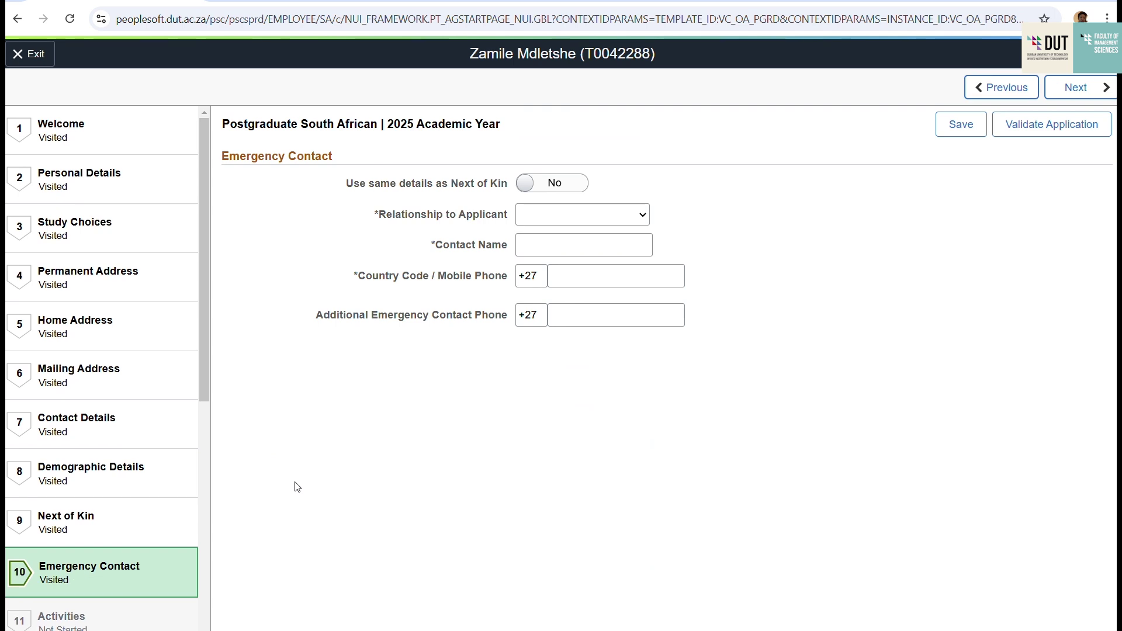
{"action": "scroll", "coordinate": [35, 552], "scroll_direction": "down", "scroll_amount": 3}
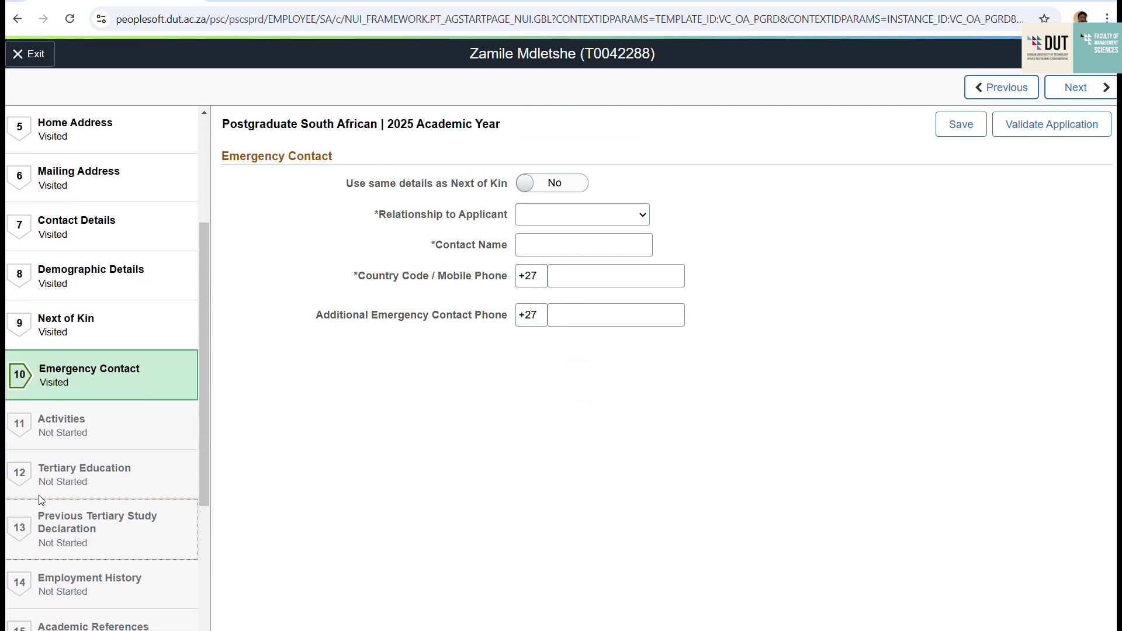
{"action": "left_click", "coordinate": [82, 425]}
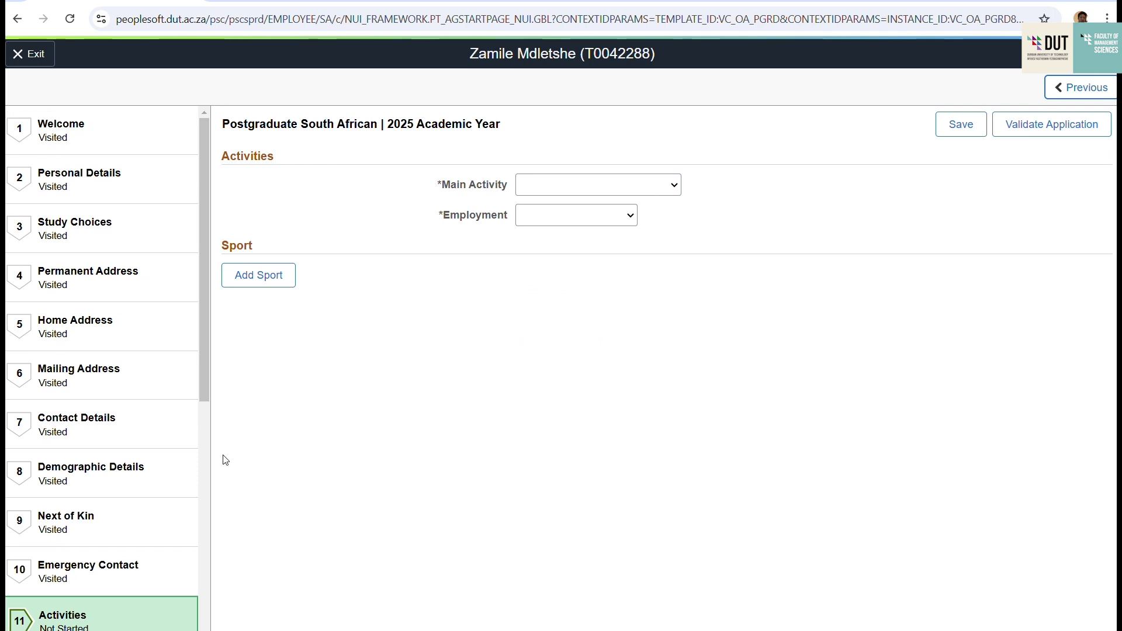
On step 12 Tertiary Education, answer Yes to previous tertiary education.
{"action": "scroll", "coordinate": [70, 490], "scroll_direction": "down", "scroll_amount": 2}
{"action": "scroll", "coordinate": [70, 489], "scroll_direction": "down", "scroll_amount": 4}
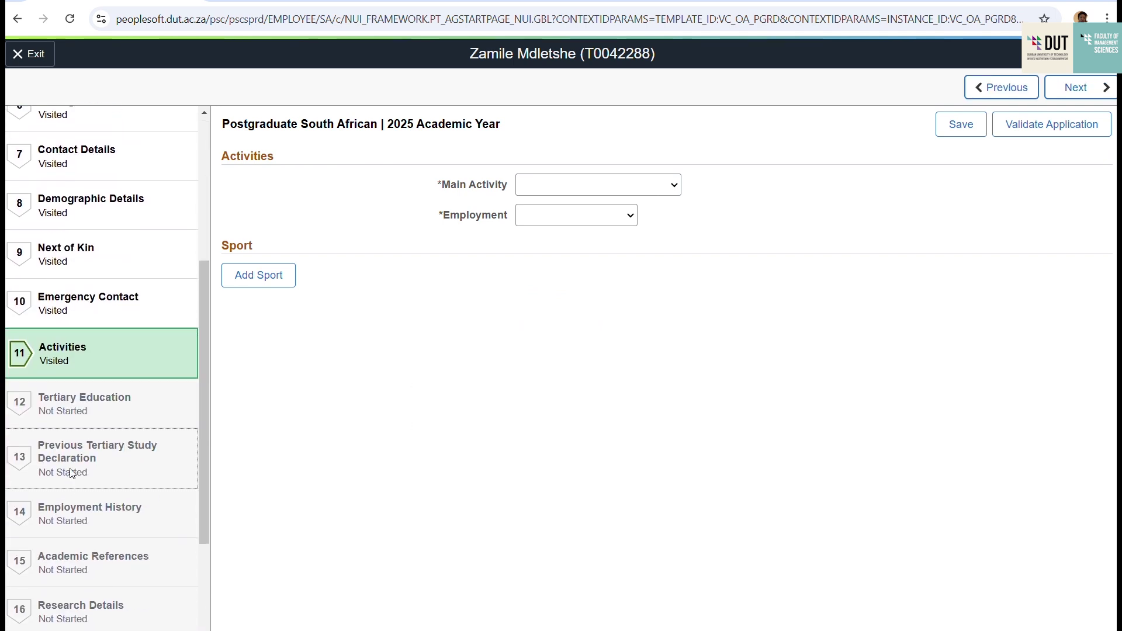
{"action": "left_click", "coordinate": [82, 409]}
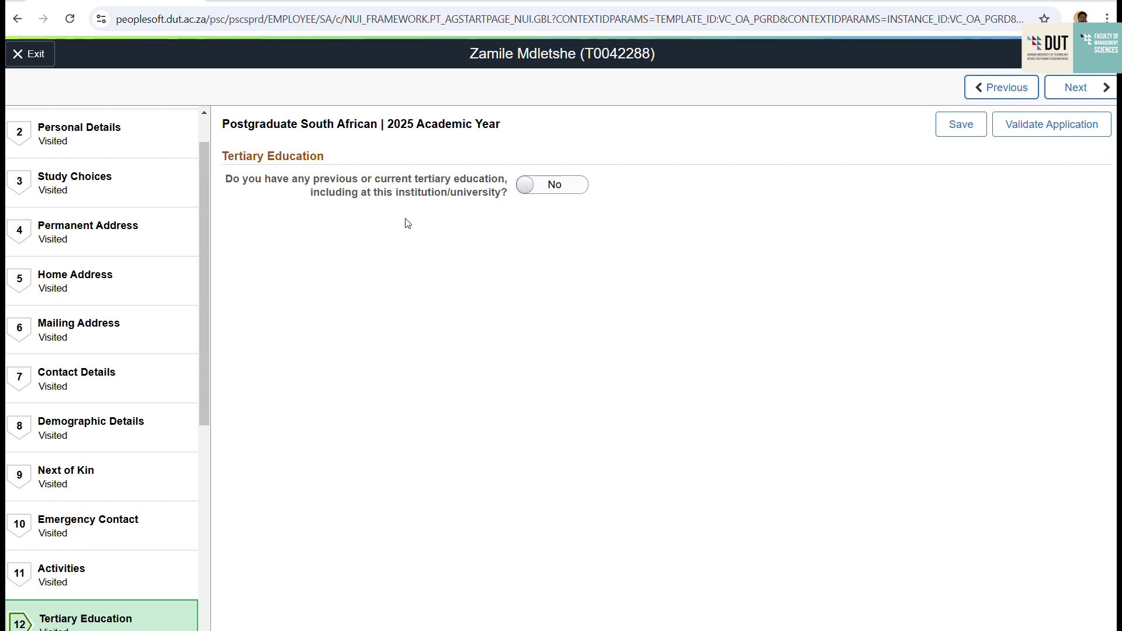
{"action": "left_click", "coordinate": [549, 187]}
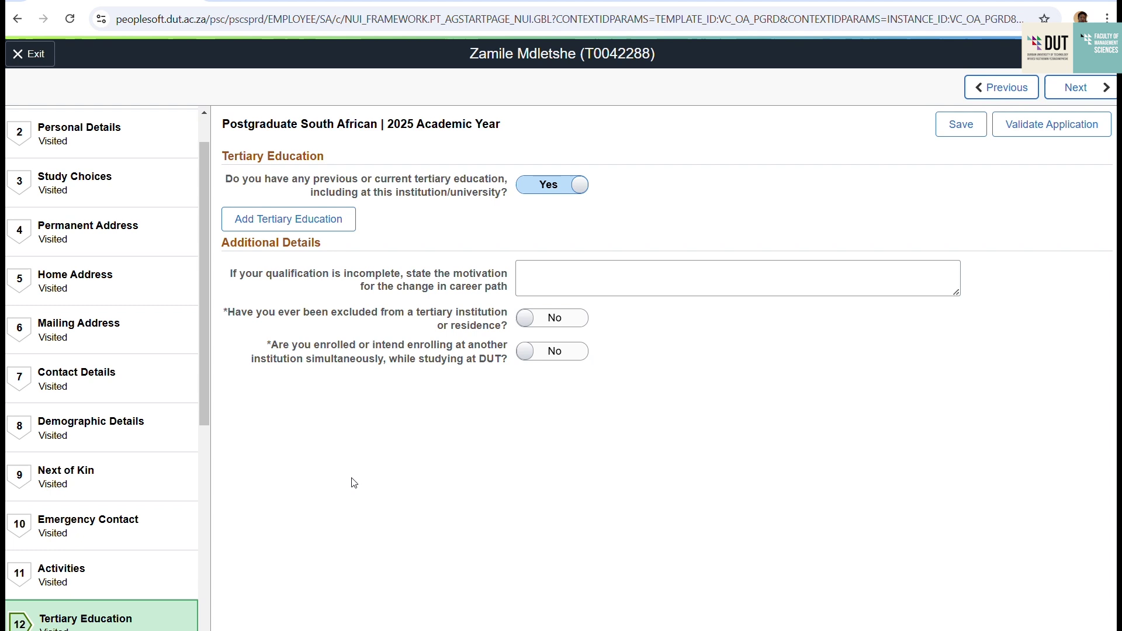
Advance through the Previous Tertiary Study Declaration to step 14 Employment History.
{"action": "left_click", "coordinate": [140, 491]}
{"action": "scroll", "coordinate": [139, 491], "scroll_direction": "down", "scroll_amount": 3}
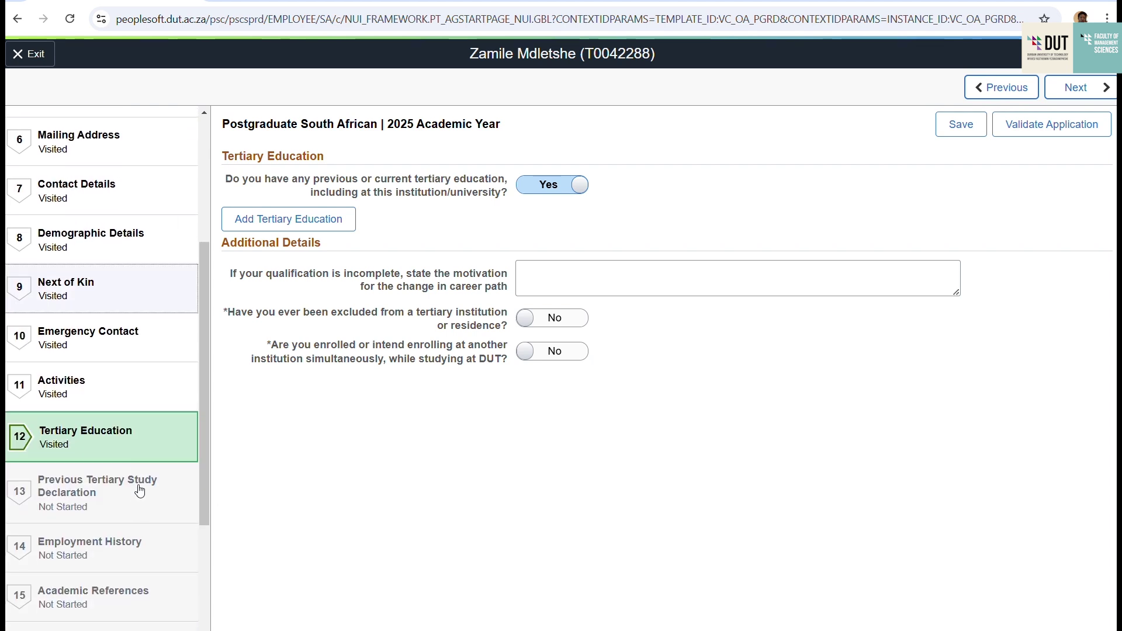
{"action": "left_click", "coordinate": [102, 488]}
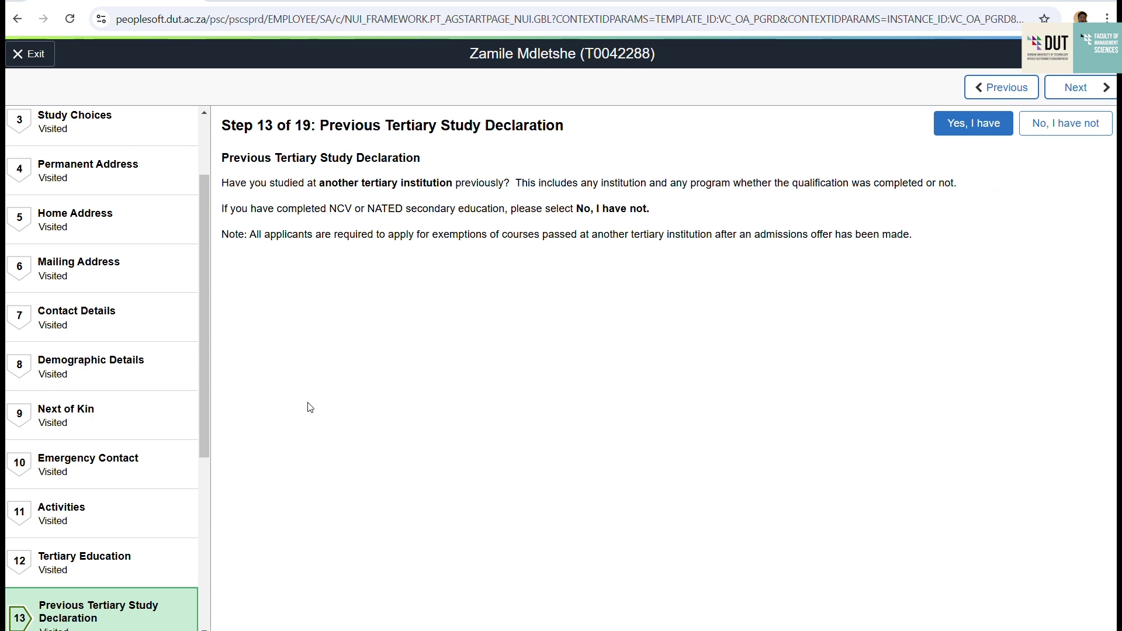
{"action": "scroll", "coordinate": [51, 471], "scroll_direction": "down", "scroll_amount": 3}
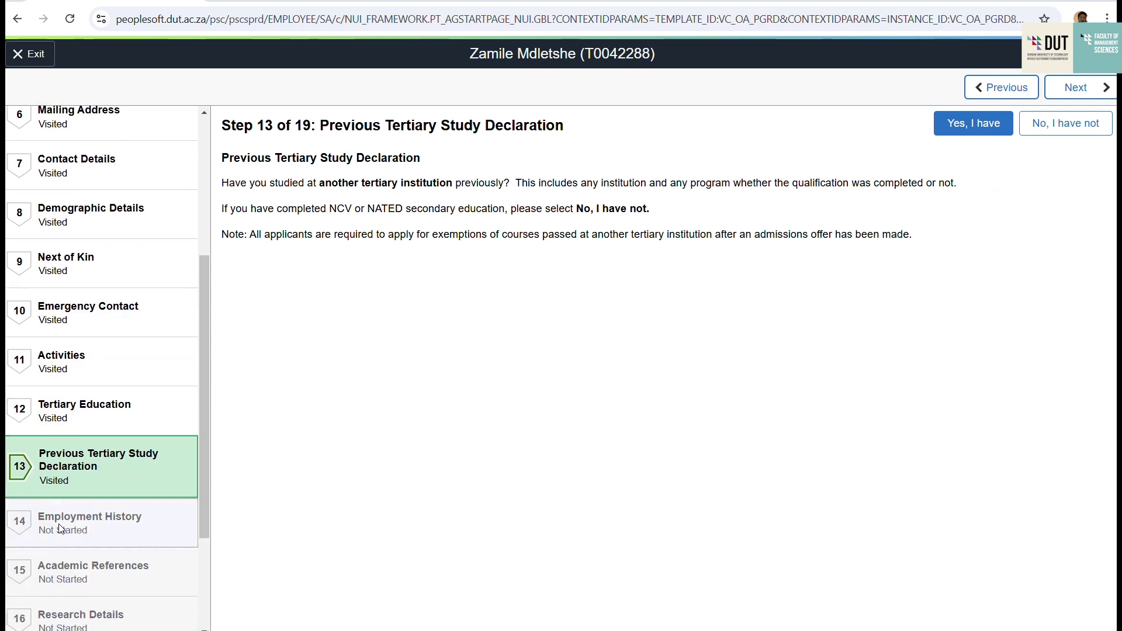
{"action": "left_click", "coordinate": [70, 518]}
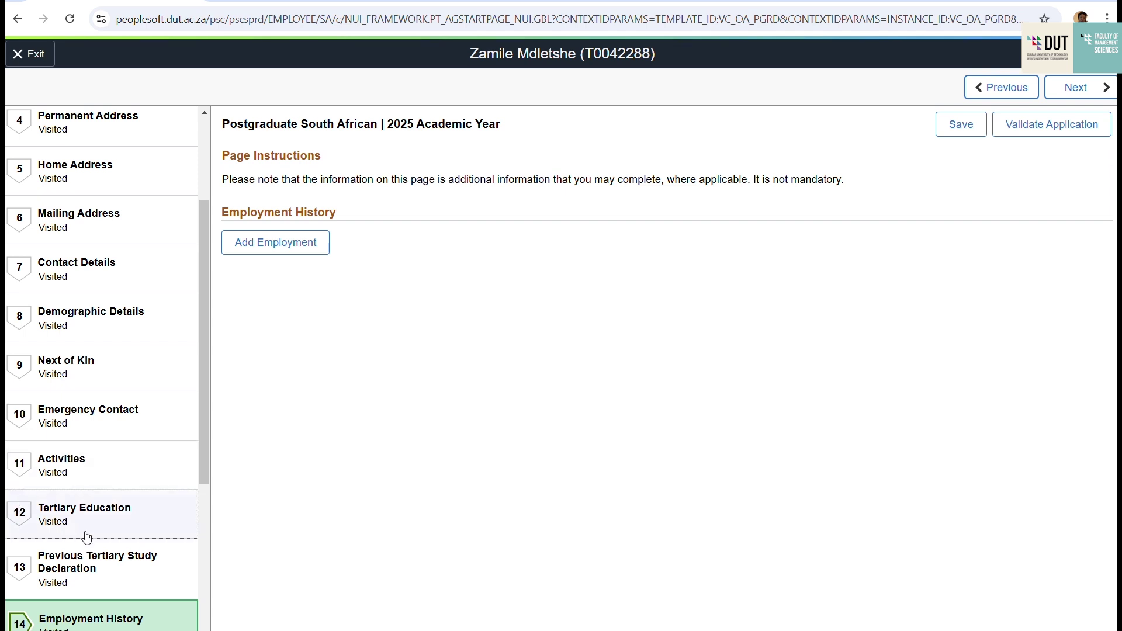
{"action": "scroll", "coordinate": [84, 533], "scroll_direction": "down", "scroll_amount": 3}
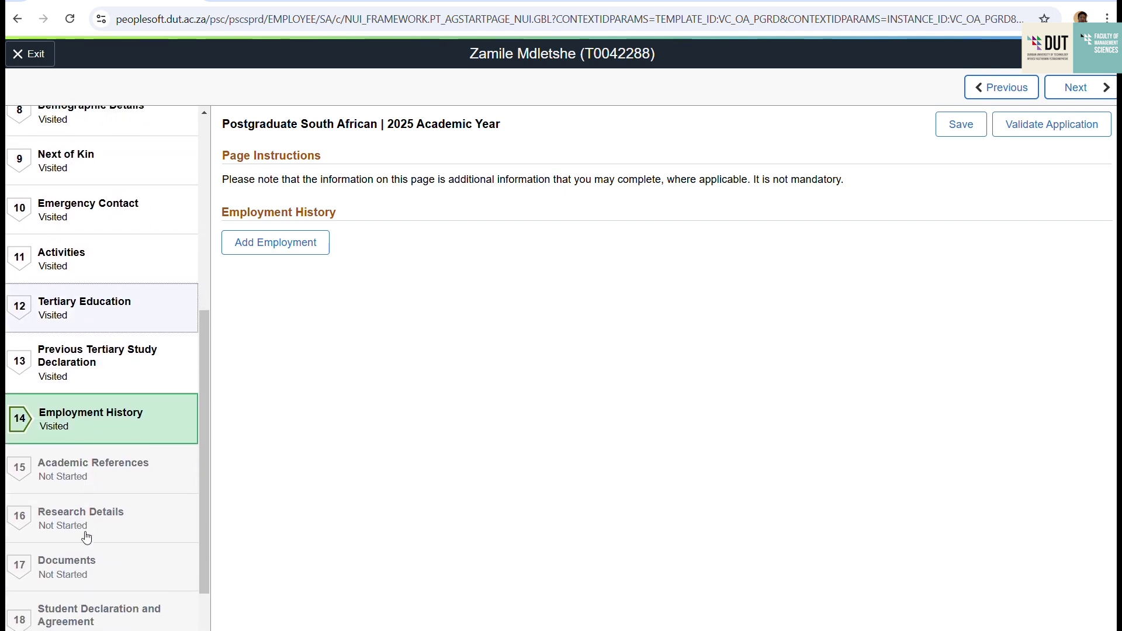
On the Academic References step, begin a new reference and cancel it, leaving none added.
{"action": "left_click", "coordinate": [78, 455]}
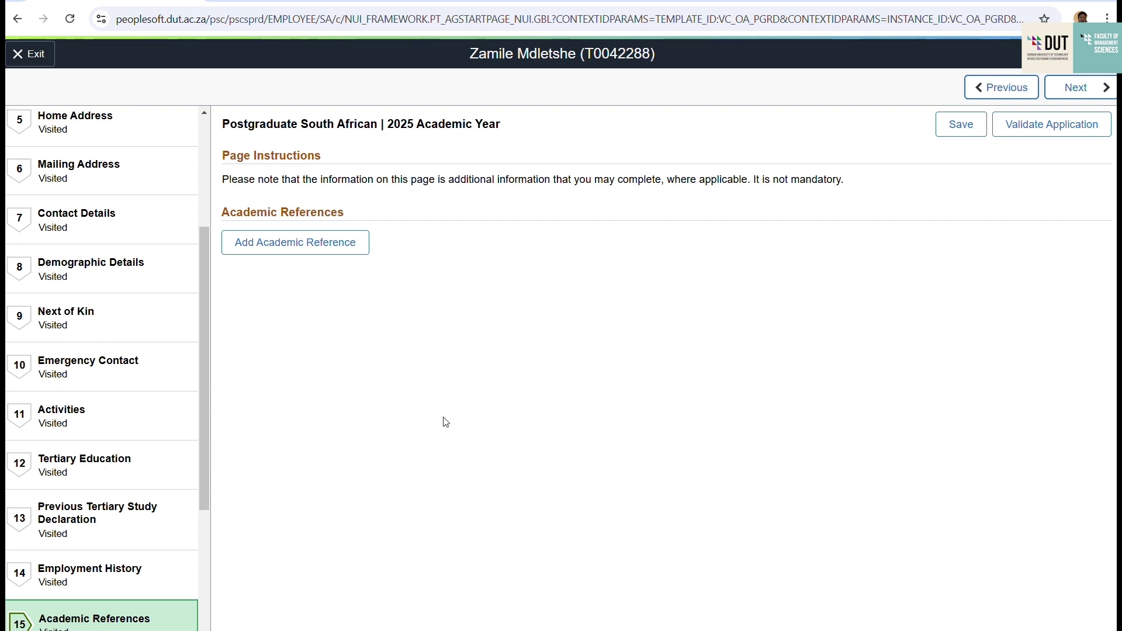
{"action": "left_click", "coordinate": [298, 249]}
{"action": "left_click", "coordinate": [302, 248]}
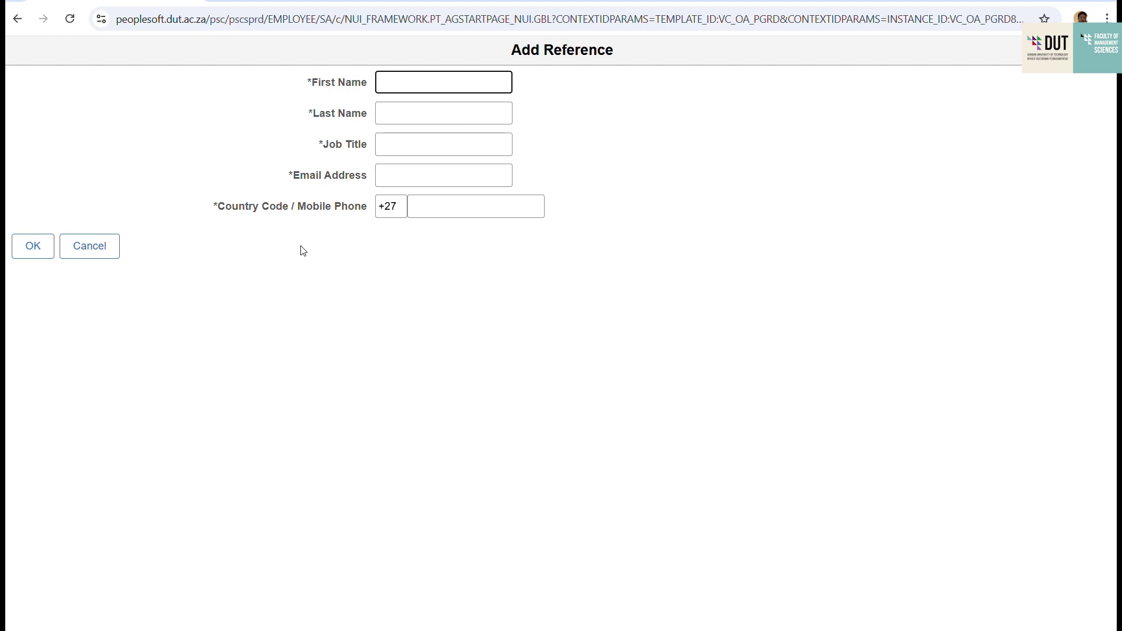
{"action": "left_click", "coordinate": [104, 251]}
{"action": "scroll", "coordinate": [70, 465], "scroll_direction": "down", "scroll_amount": 4}
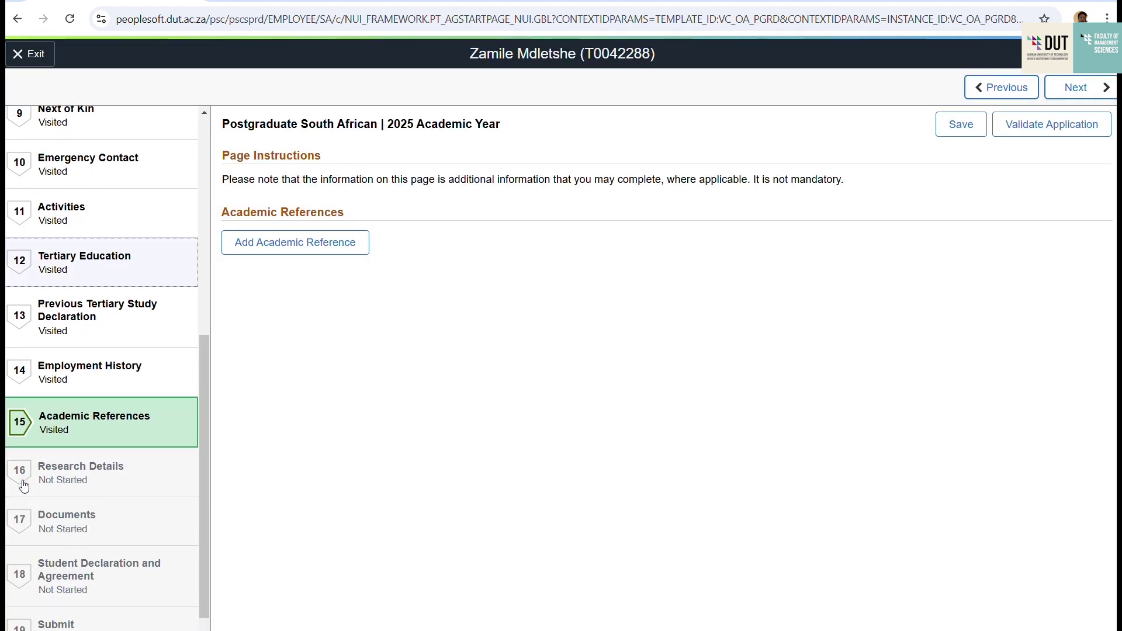
Pass Research Details and Documents (Documents Not Required) to reach Student Declaration and Agreement.
{"action": "left_click", "coordinate": [70, 466]}
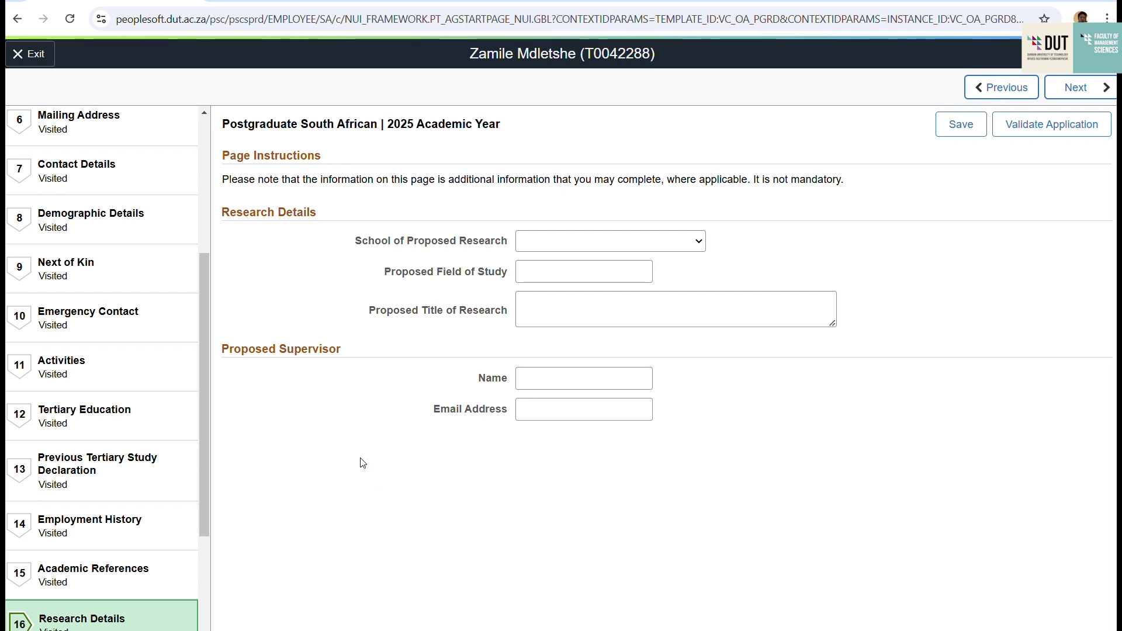
{"action": "scroll", "coordinate": [27, 569], "scroll_direction": "down", "scroll_amount": 2}
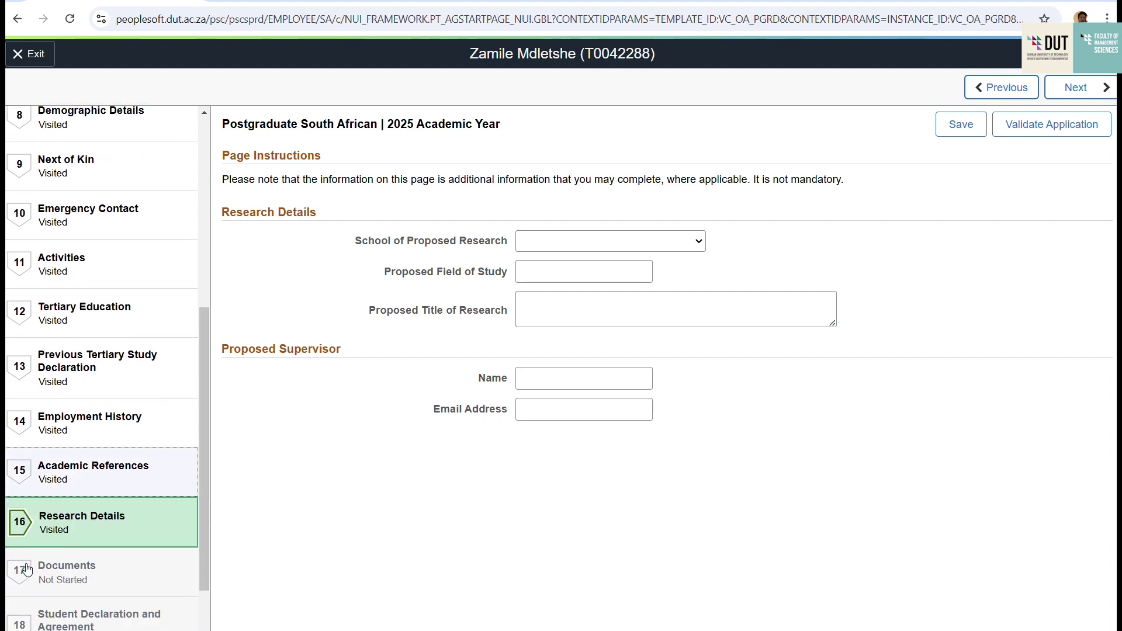
{"action": "scroll", "coordinate": [27, 567], "scroll_direction": "down", "scroll_amount": 2}
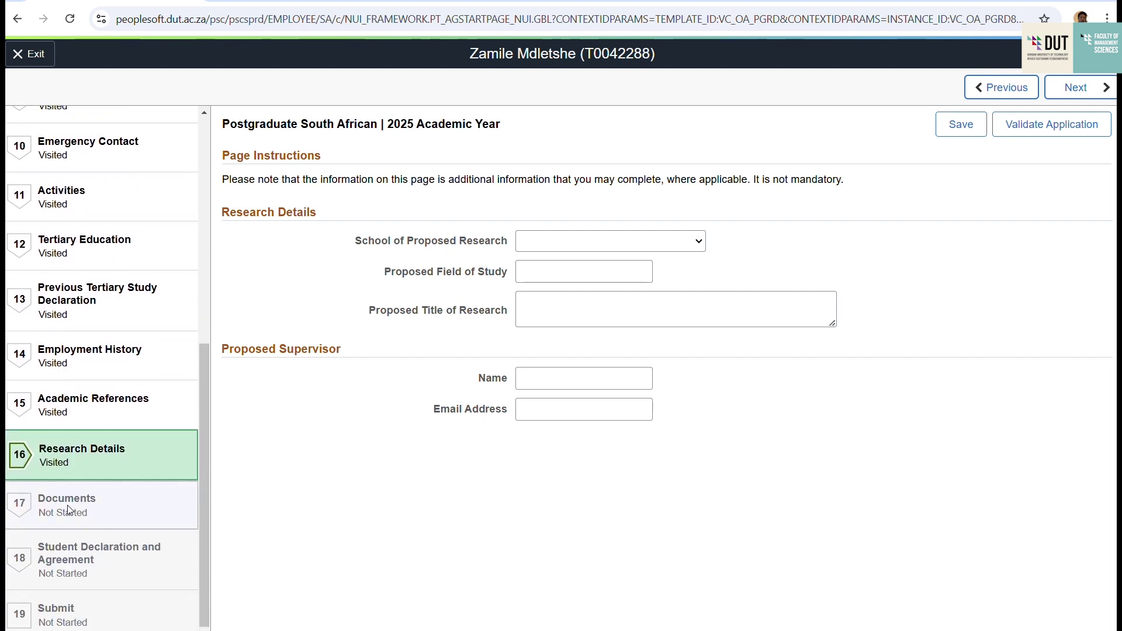
{"action": "left_click", "coordinate": [68, 509]}
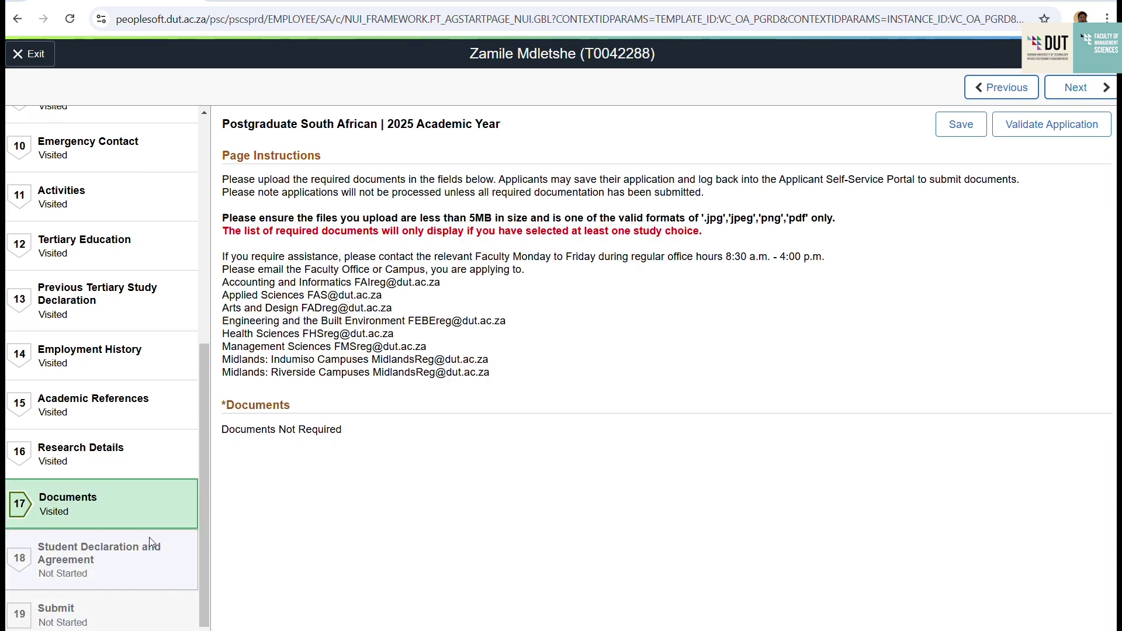
{"action": "left_click", "coordinate": [85, 582]}
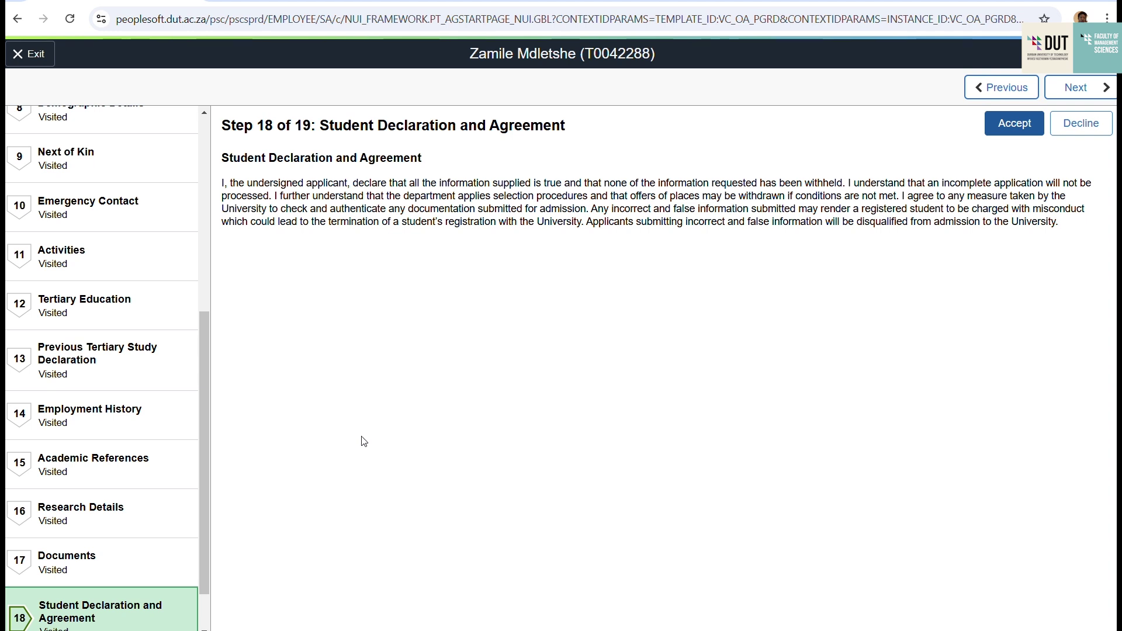
Go to step 19 Submit to see the application is not yet completed.
{"action": "scroll", "coordinate": [76, 561], "scroll_direction": "down", "scroll_amount": 1}
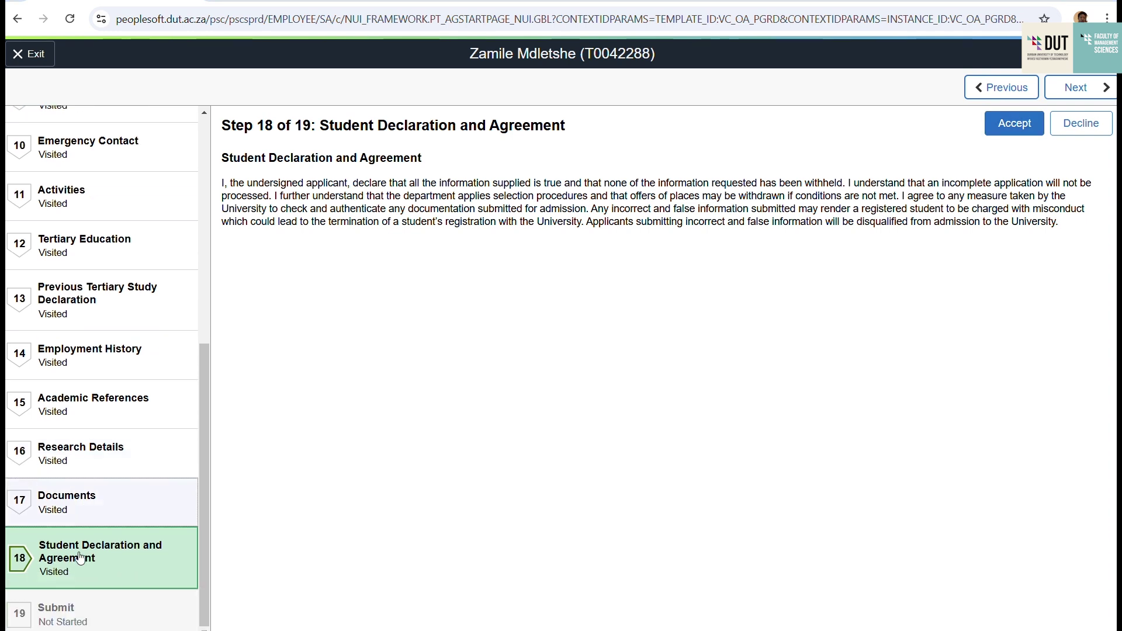
{"action": "left_click", "coordinate": [67, 620]}
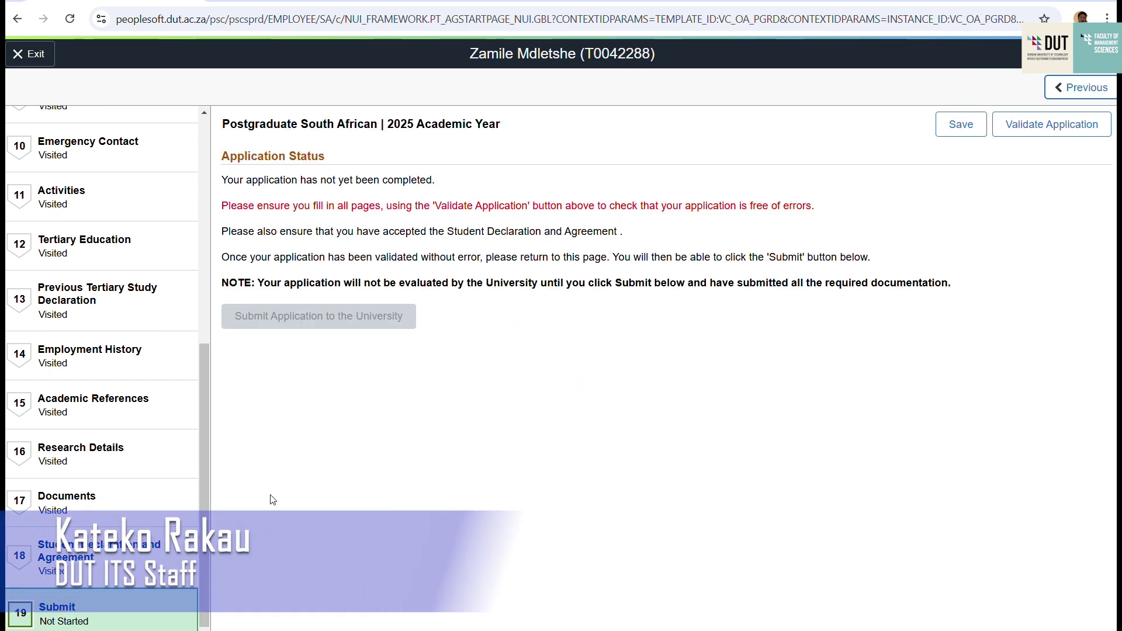